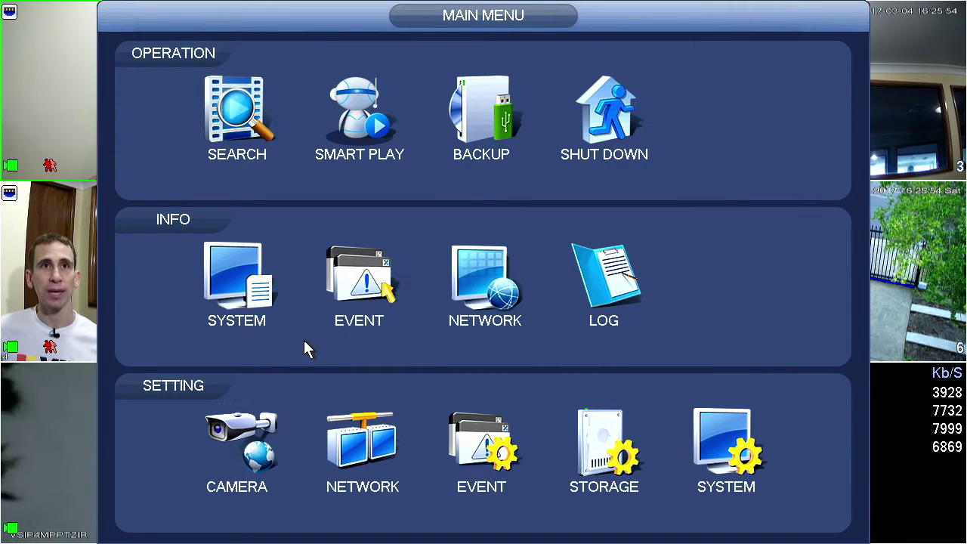
- Open the recorder's system information and review the hard disk's name, position, type, space and status
{"action": "left_click", "coordinate": [261, 295]}
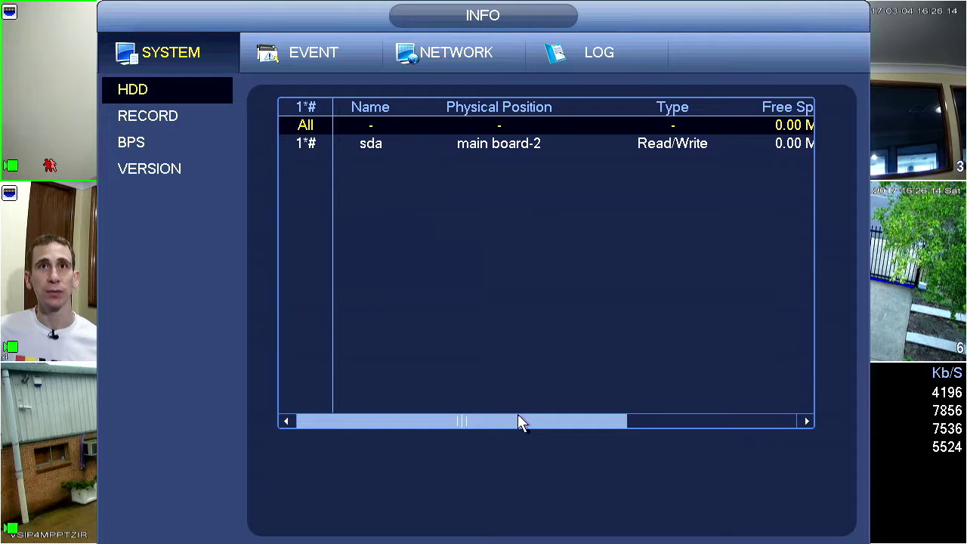
{"action": "left_click_drag", "start_coordinate": [518, 422], "coordinate": [770, 412]}
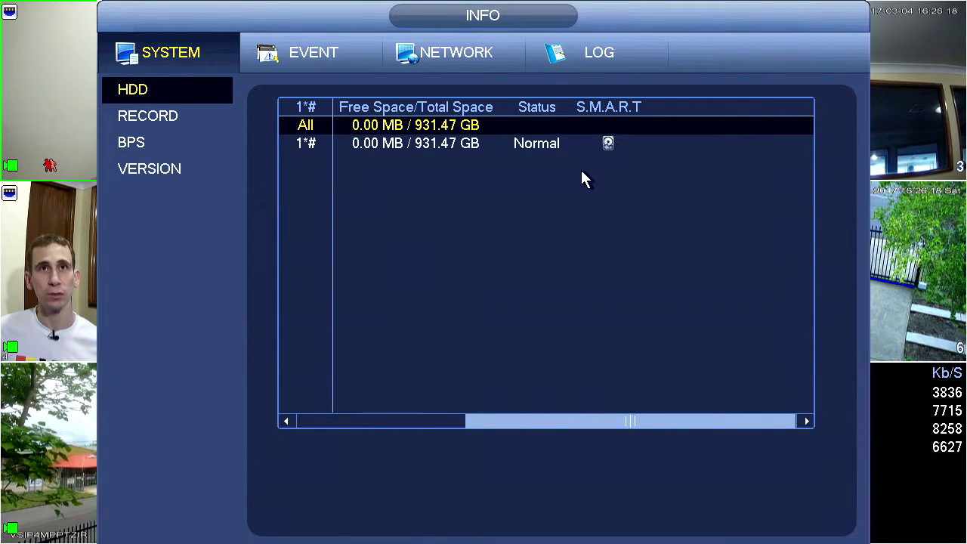
{"action": "left_click", "coordinate": [546, 147]}
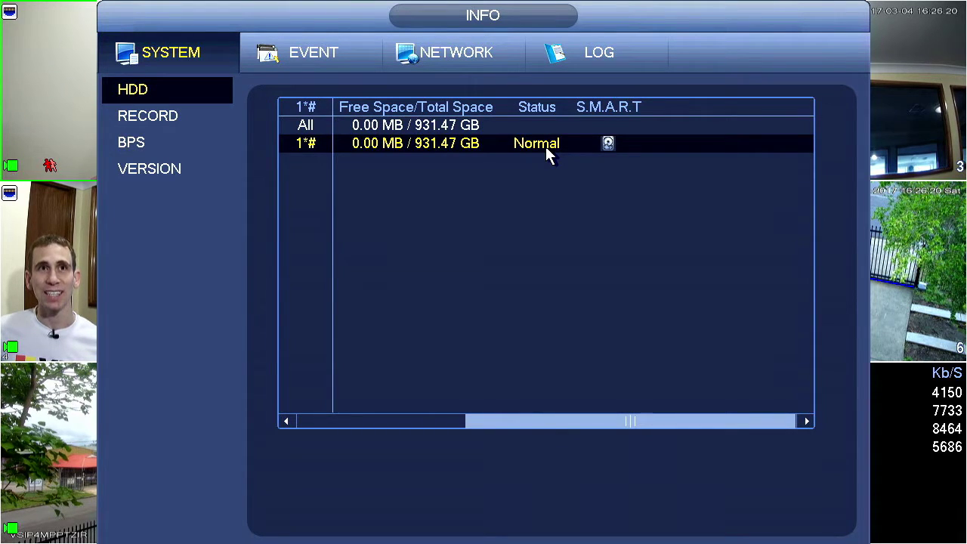
{"action": "left_click", "coordinate": [424, 427]}
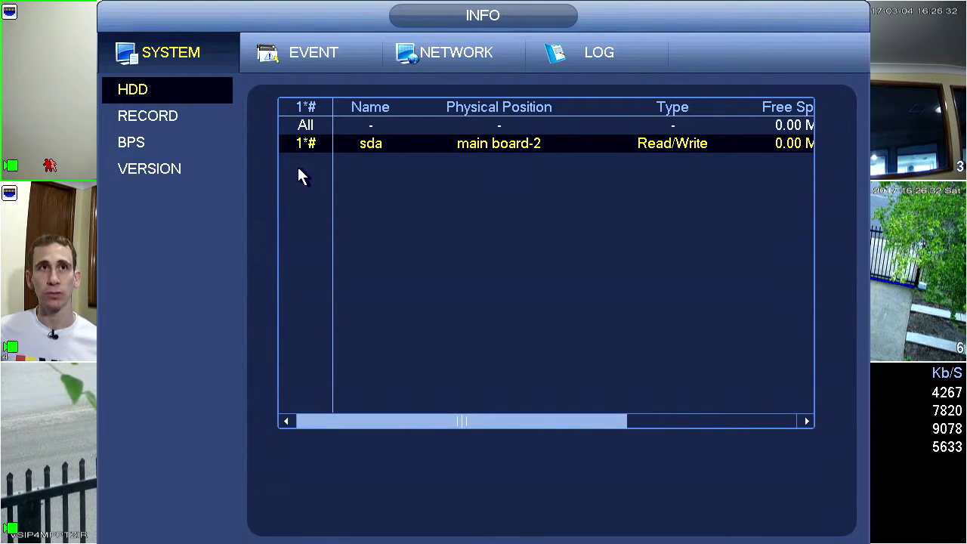
{"action": "left_click_drag", "start_coordinate": [362, 416], "coordinate": [405, 423]}
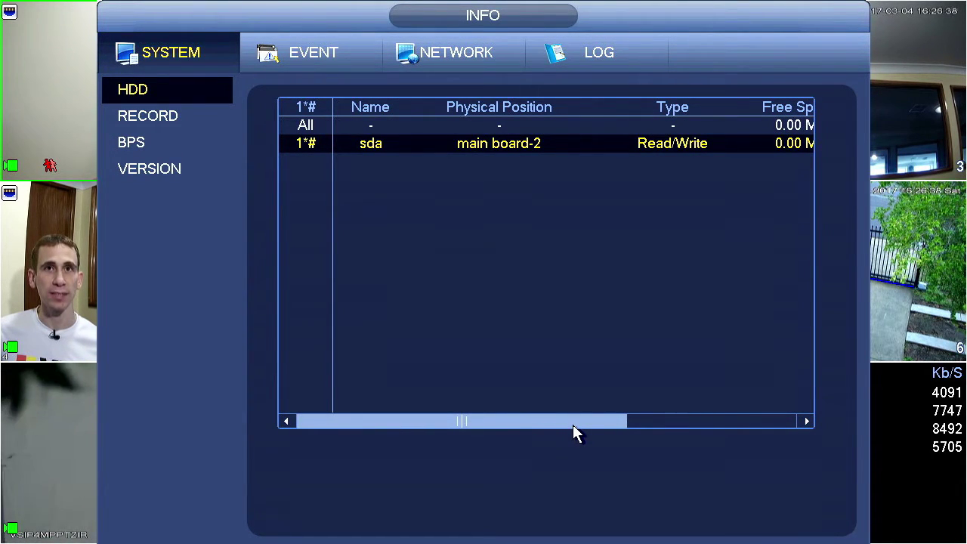
{"action": "left_click", "coordinate": [667, 423]}
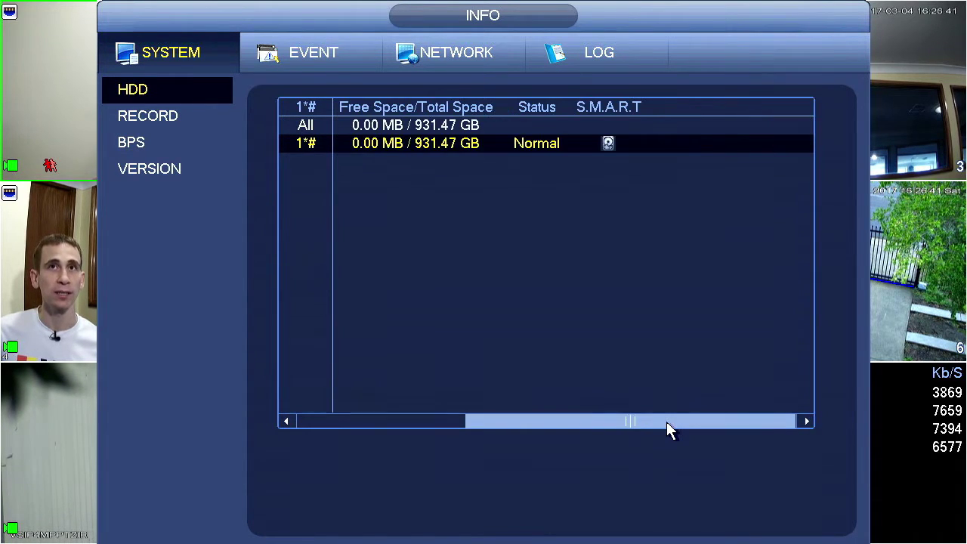
- Examine the S.M.A.R.T. attributes of hard disk sda, including error rates, start/stop count and temperature, and return to the disk list
{"action": "left_click", "coordinate": [608, 145]}
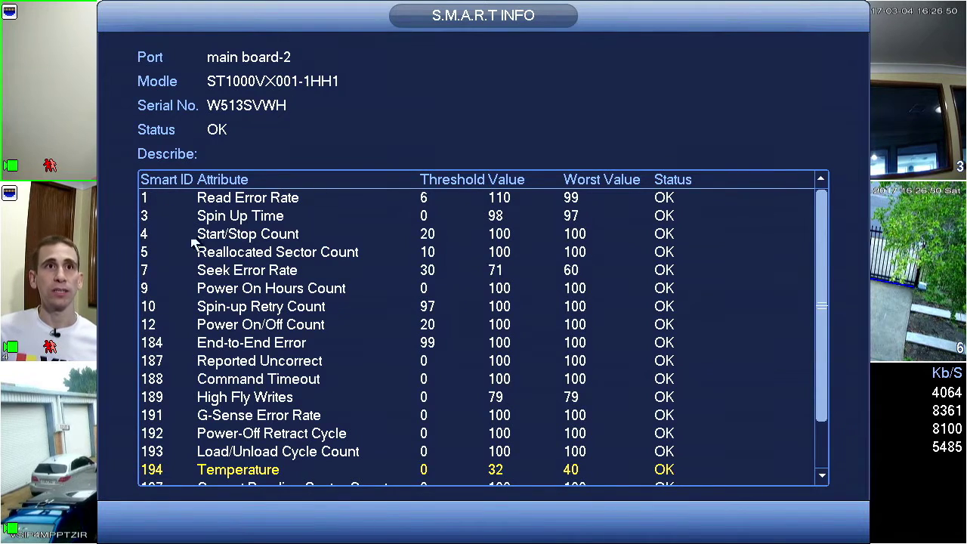
{"action": "left_click", "coordinate": [353, 252]}
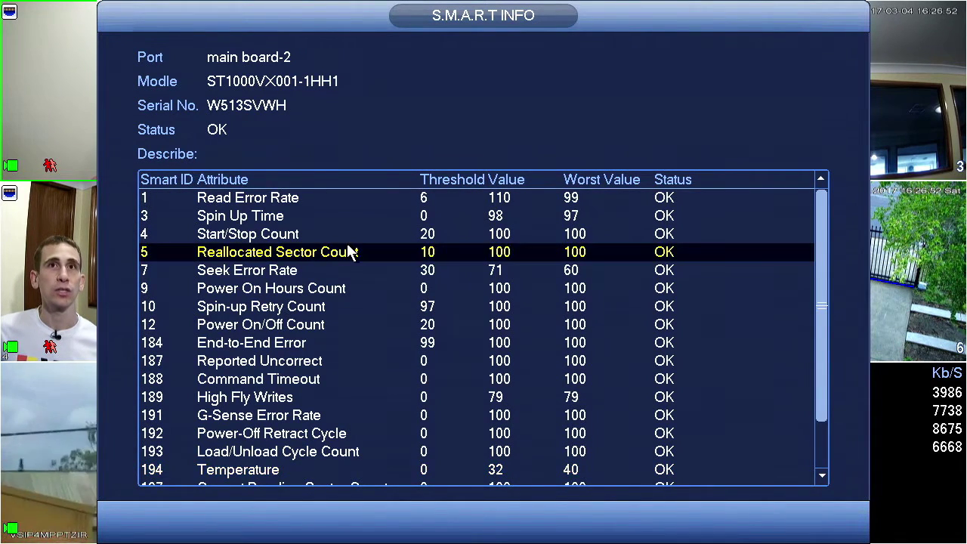
{"action": "left_click", "coordinate": [320, 214]}
{"action": "left_click", "coordinate": [327, 200]}
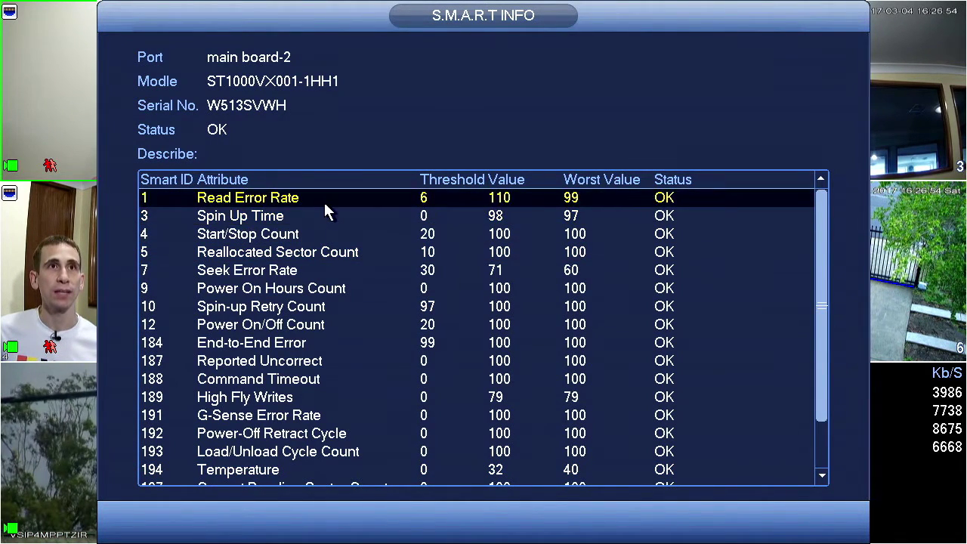
{"action": "left_click", "coordinate": [368, 216]}
{"action": "left_click", "coordinate": [369, 234]}
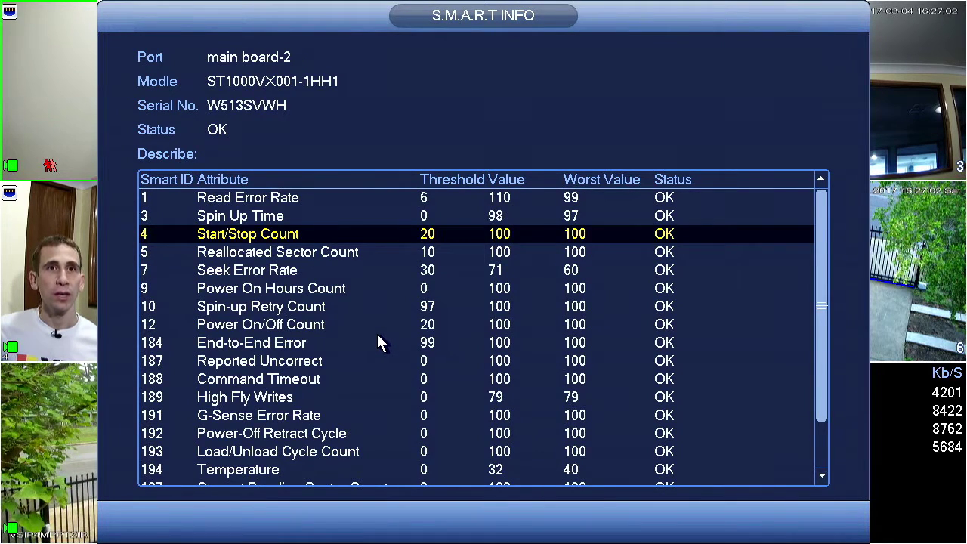
{"action": "scroll", "coordinate": [378, 335], "scroll_direction": "down", "scroll_amount": 4}
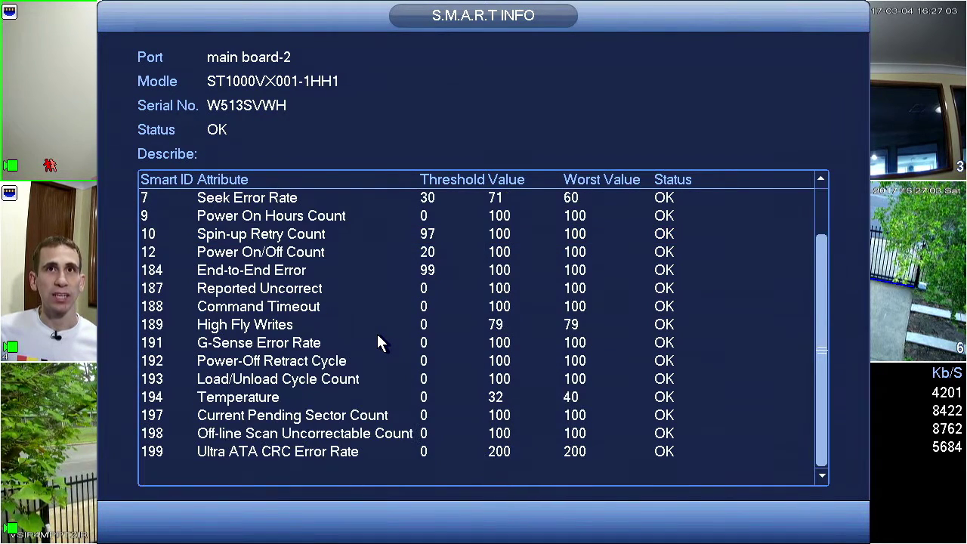
{"action": "left_click", "coordinate": [318, 398]}
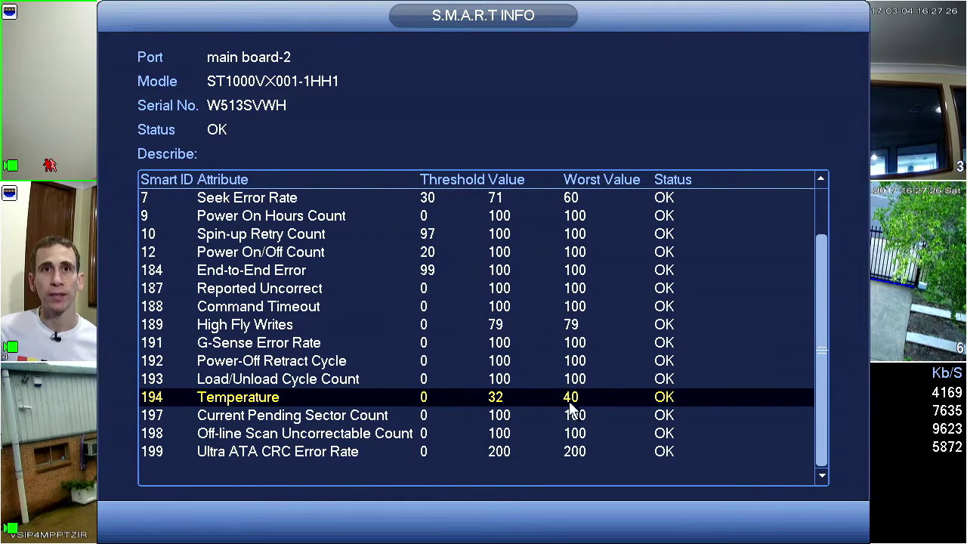
{"action": "right_click", "coordinate": [343, 134]}
{"action": "left_click", "coordinate": [395, 421]}
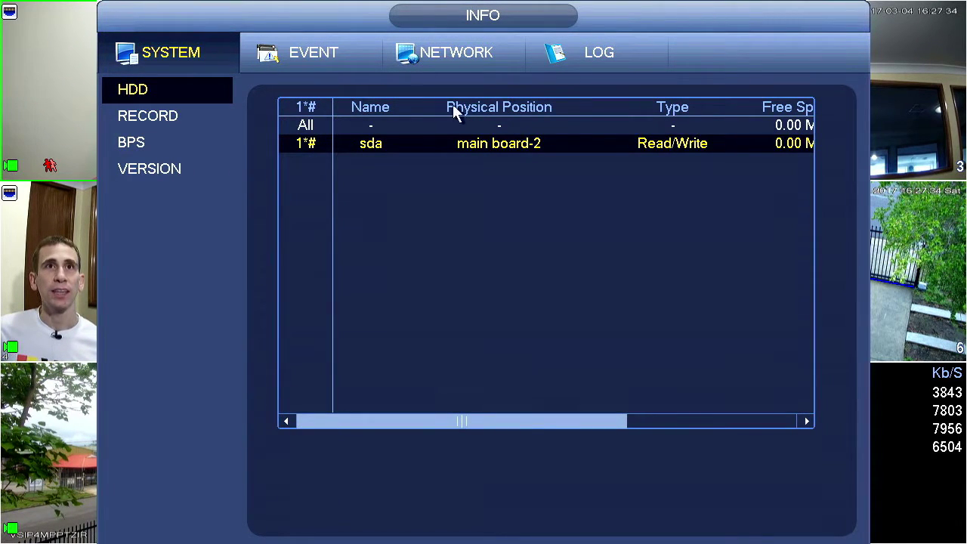
- Check the start and end times of the recordings stored on disk sda, comparing them with the hard disk list
{"action": "left_click", "coordinate": [173, 124]}
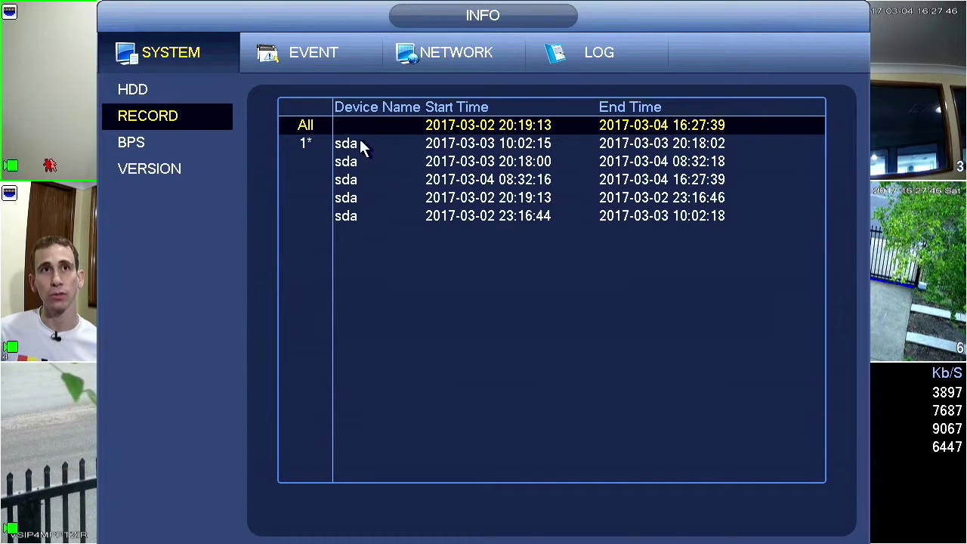
{"action": "left_click", "coordinate": [192, 92]}
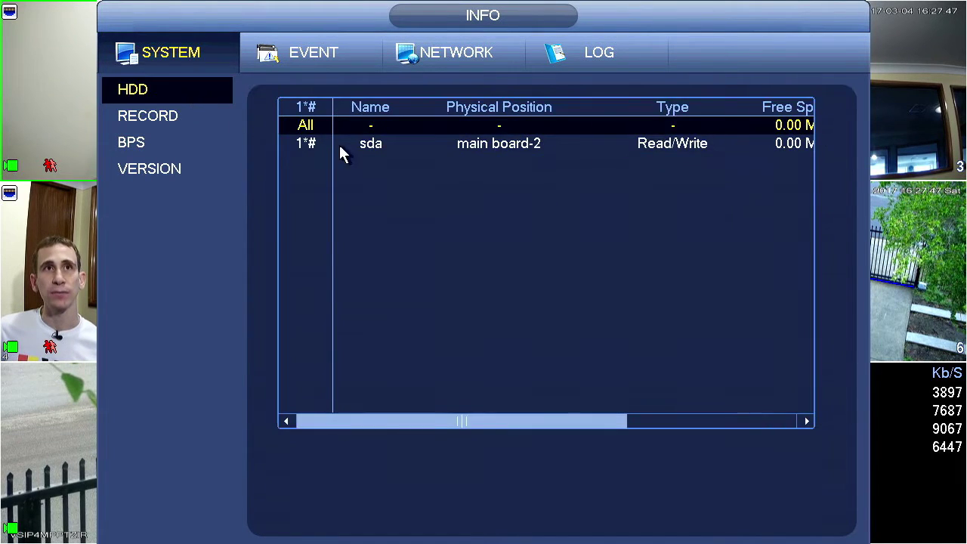
{"action": "left_click", "coordinate": [380, 145]}
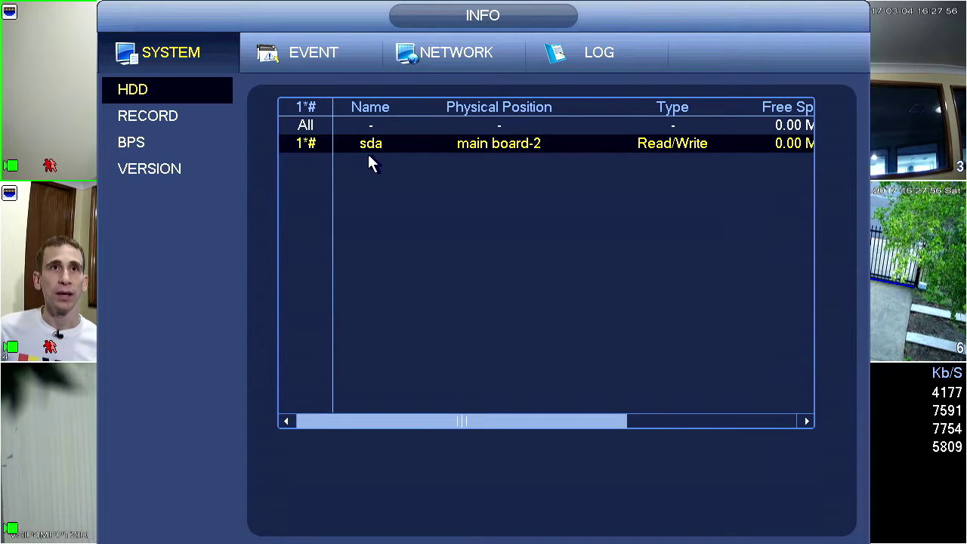
{"action": "left_click", "coordinate": [198, 123]}
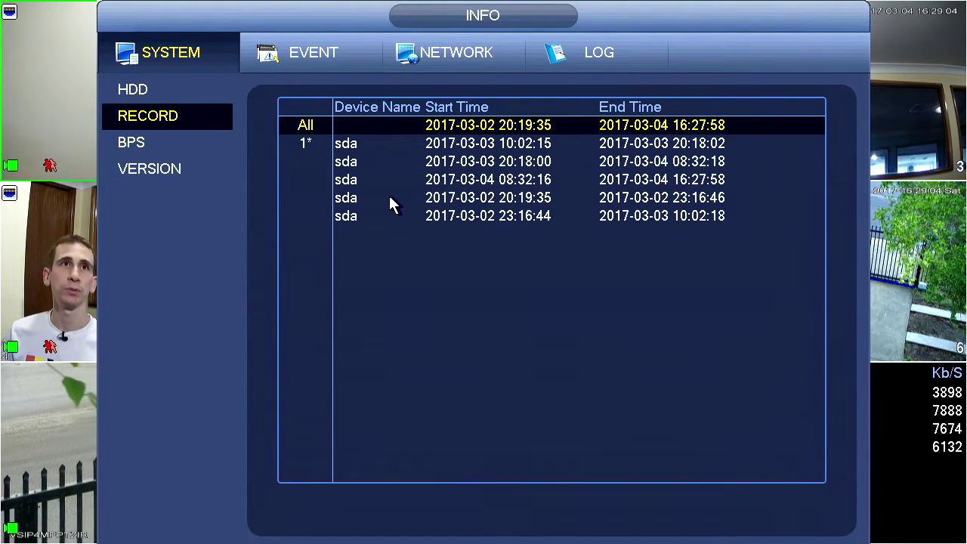
- Review the channel bit rates and resolutions, the recorder's version details, and the device and channel event status
{"action": "left_click", "coordinate": [174, 145]}
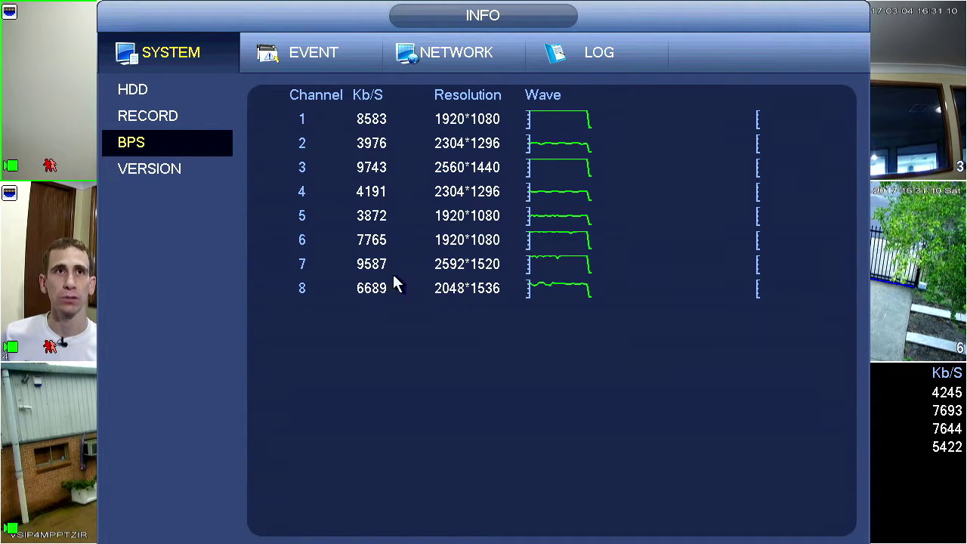
{"action": "left_click", "coordinate": [179, 171]}
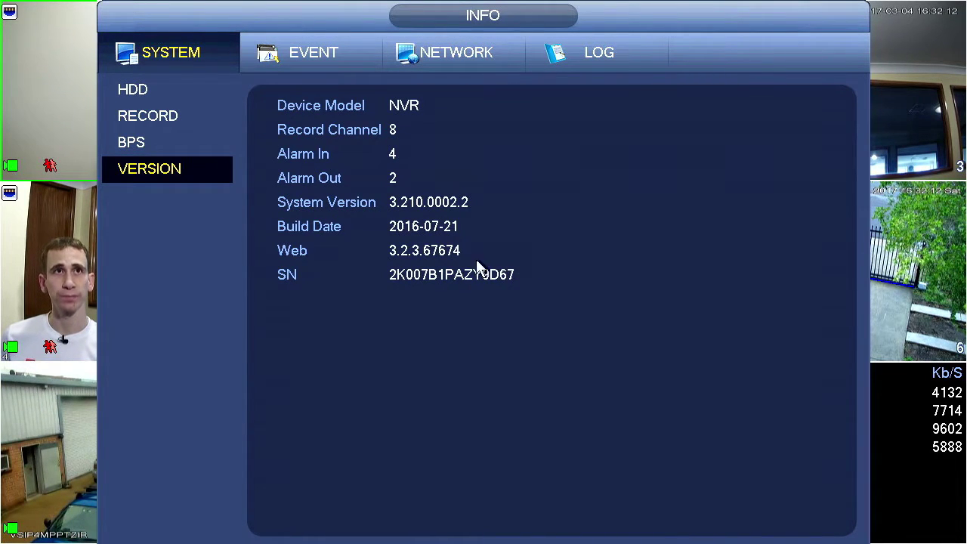
{"action": "left_click", "coordinate": [320, 54]}
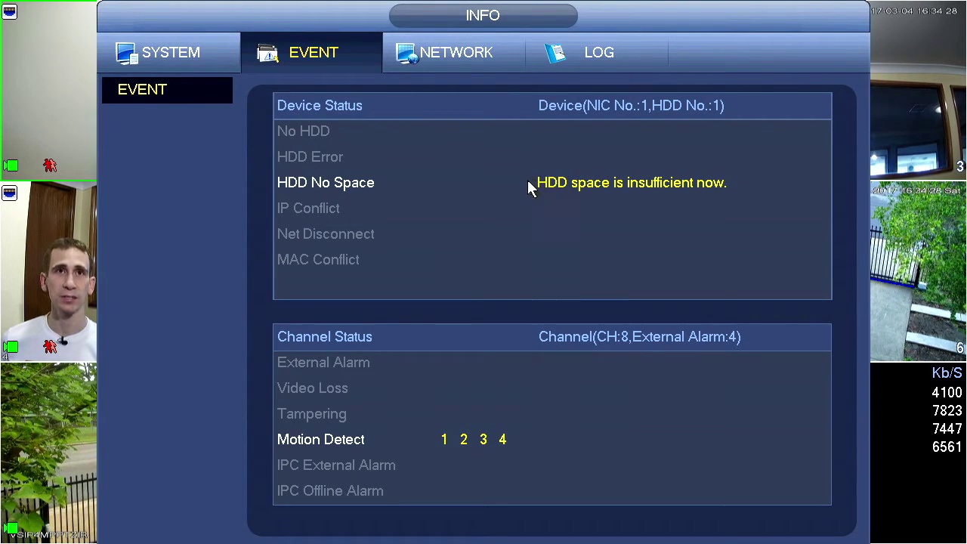
- Block the online admin user connected from 127.0.0.1 and inspect the block time setting
{"action": "left_click", "coordinate": [464, 60]}
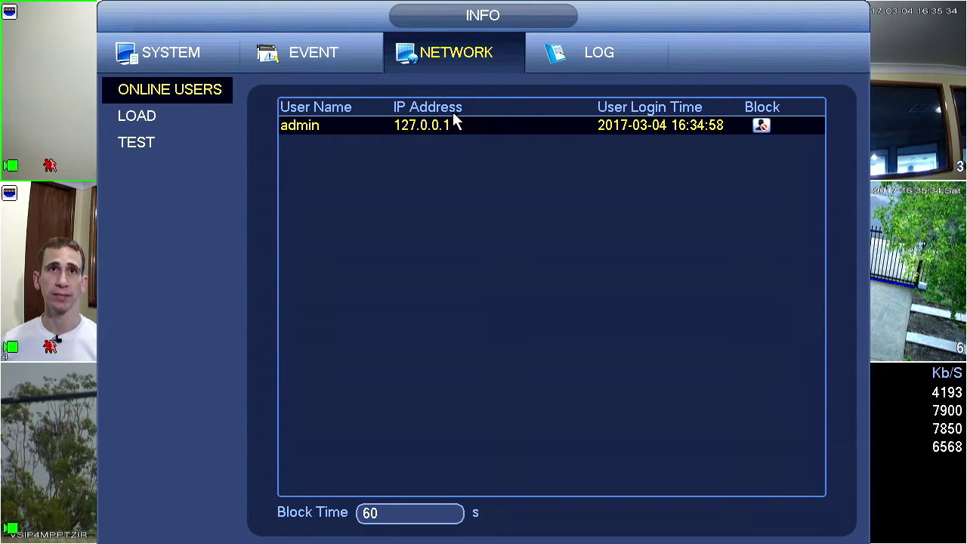
{"action": "left_click", "coordinate": [761, 127]}
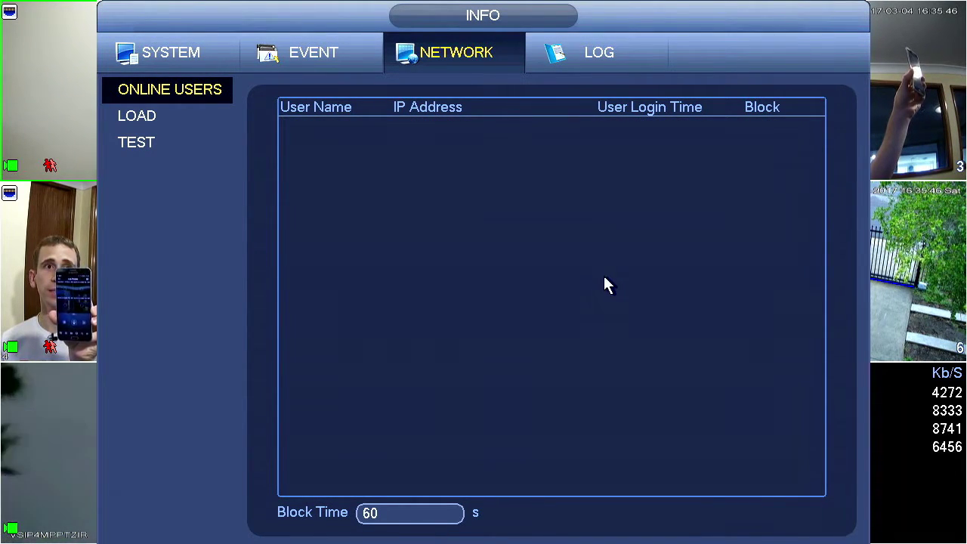
{"action": "left_click", "coordinate": [423, 513]}
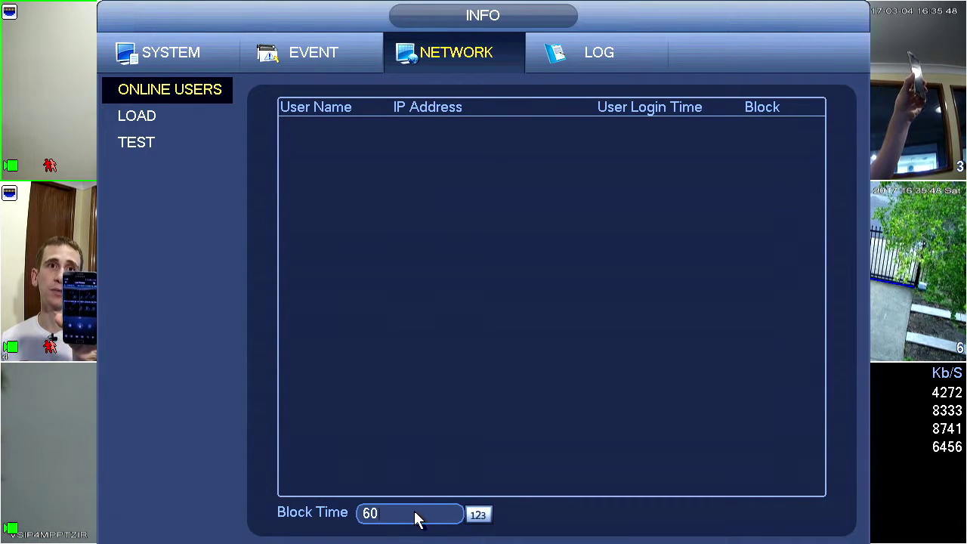
{"action": "left_click", "coordinate": [477, 482]}
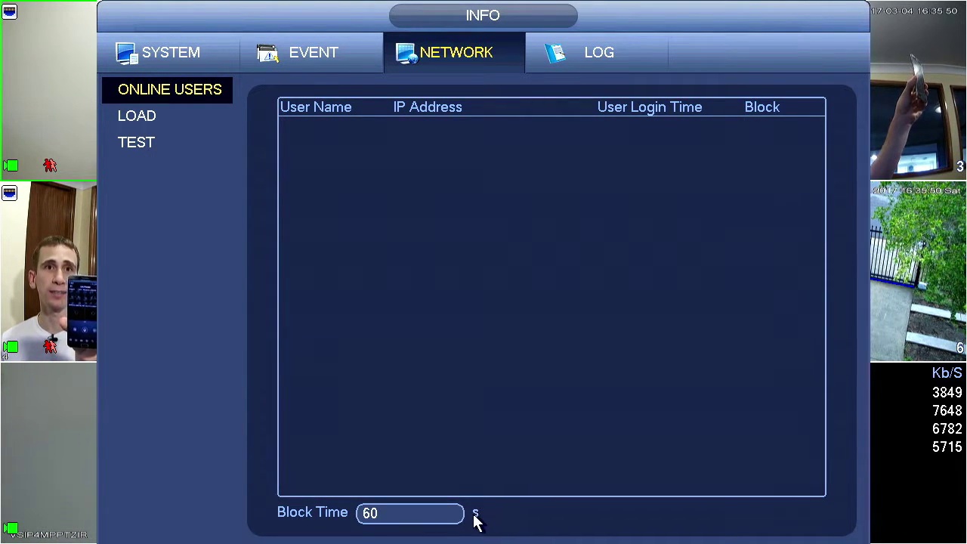
{"action": "left_click", "coordinate": [432, 514]}
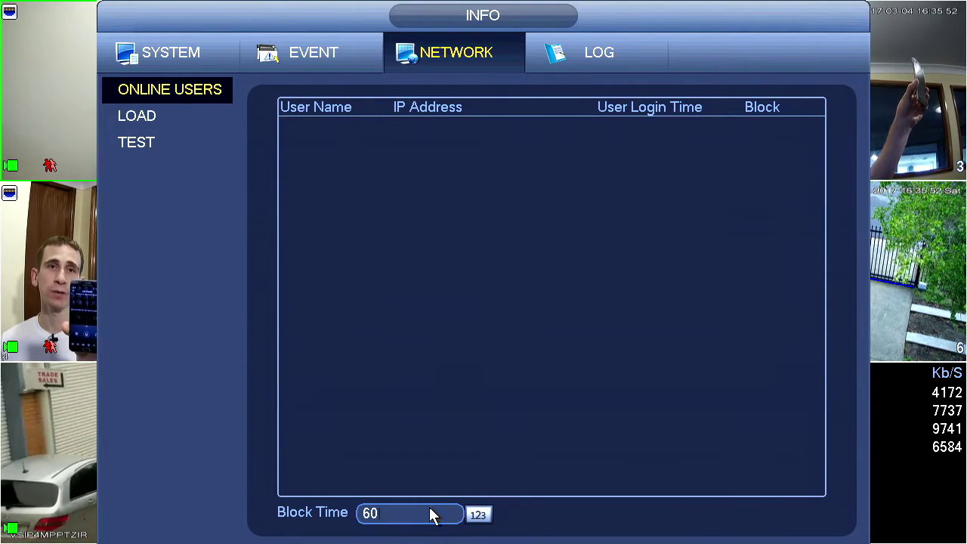
{"action": "left_click", "coordinate": [407, 279]}
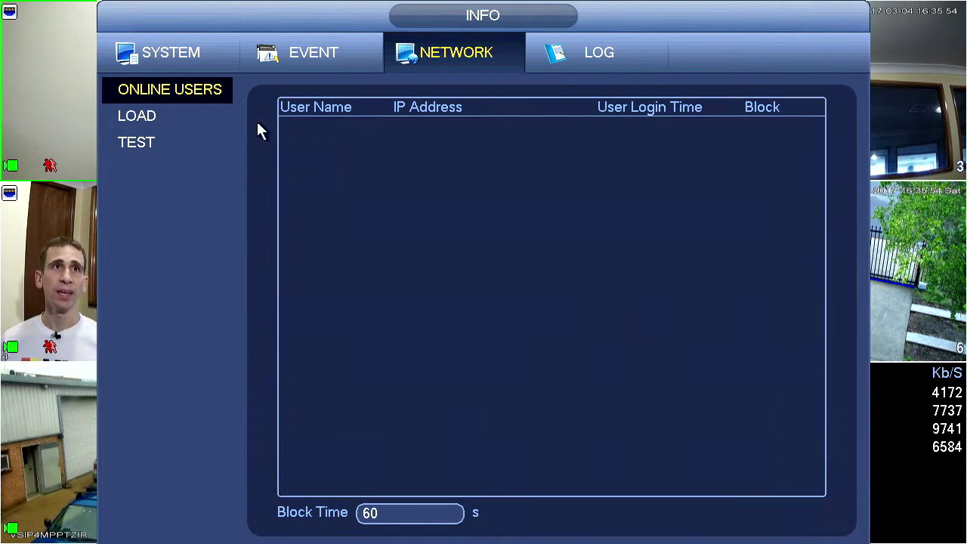
- Examine the network load graph with send and receive speeds for LAN1 and LAN2
{"action": "left_click", "coordinate": [185, 114]}
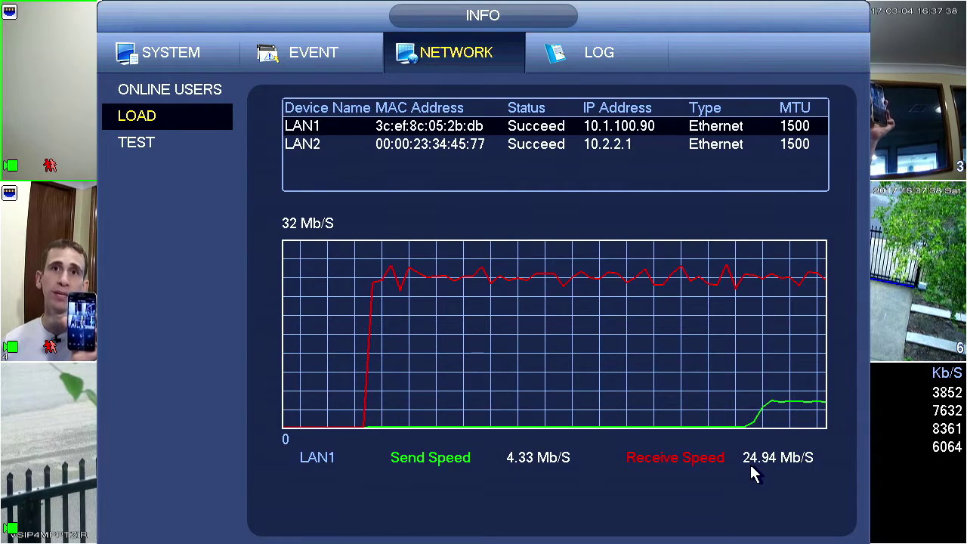
{"action": "left_click", "coordinate": [581, 141]}
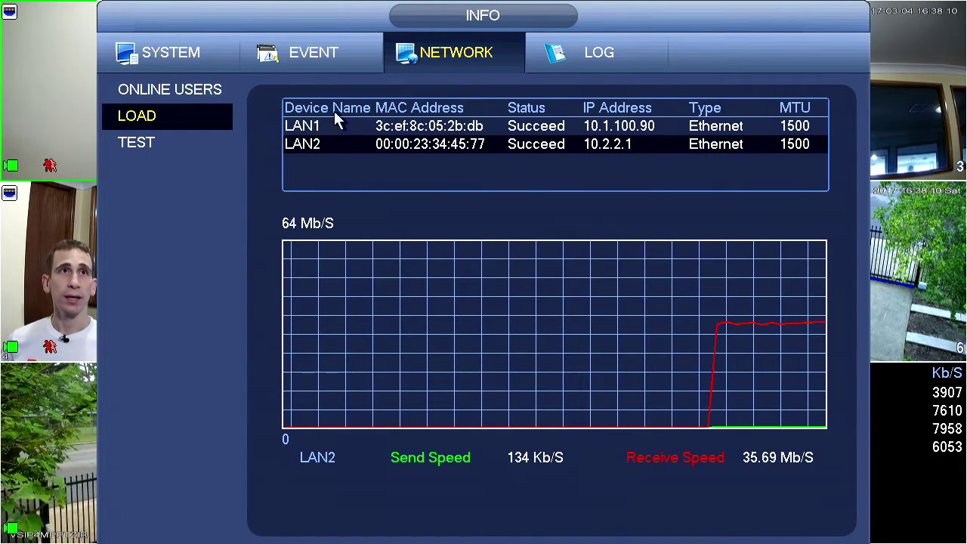
- Run a network test against destination IP 8.8.8.8
{"action": "left_click", "coordinate": [201, 142]}
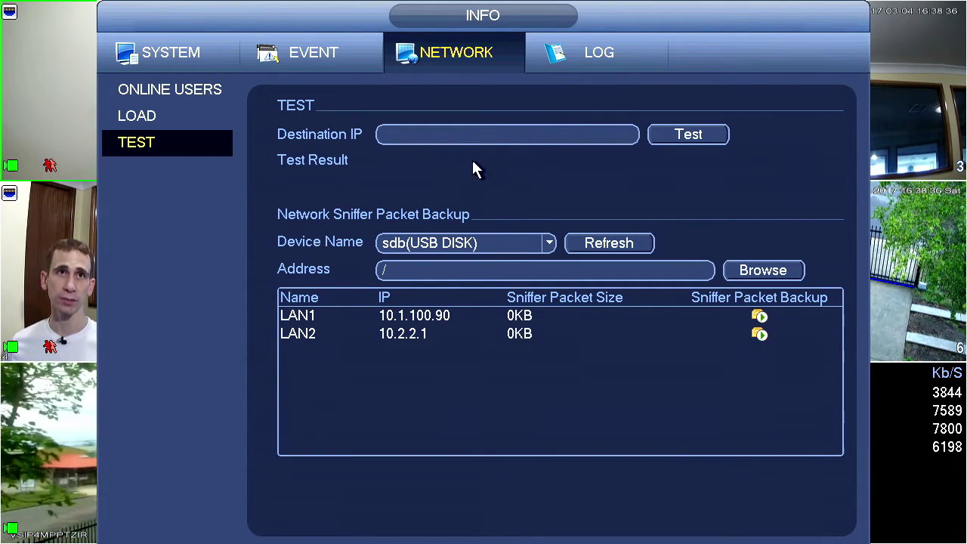
{"action": "left_click", "coordinate": [485, 137]}
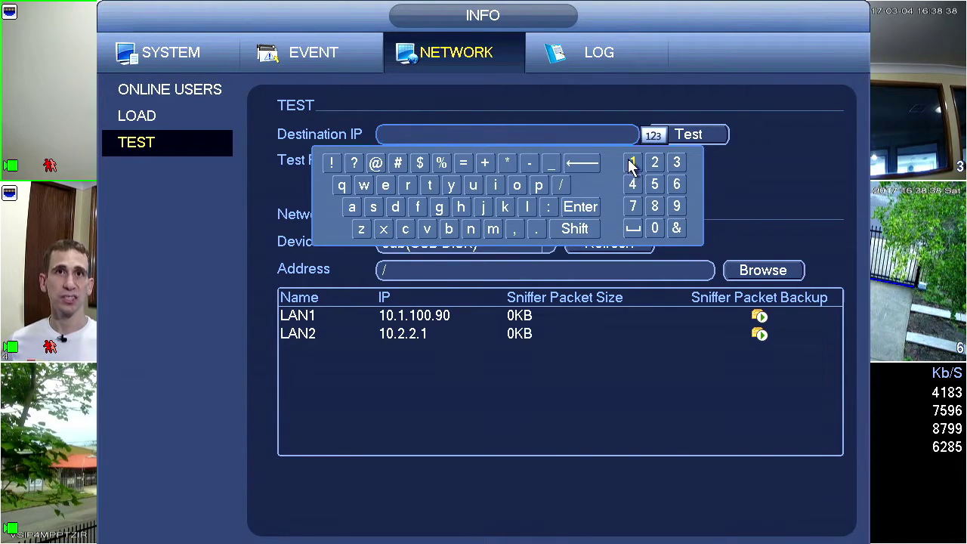
{"action": "left_click", "coordinate": [655, 208]}
{"action": "left_click", "coordinate": [537, 229]}
{"action": "left_click", "coordinate": [655, 207]}
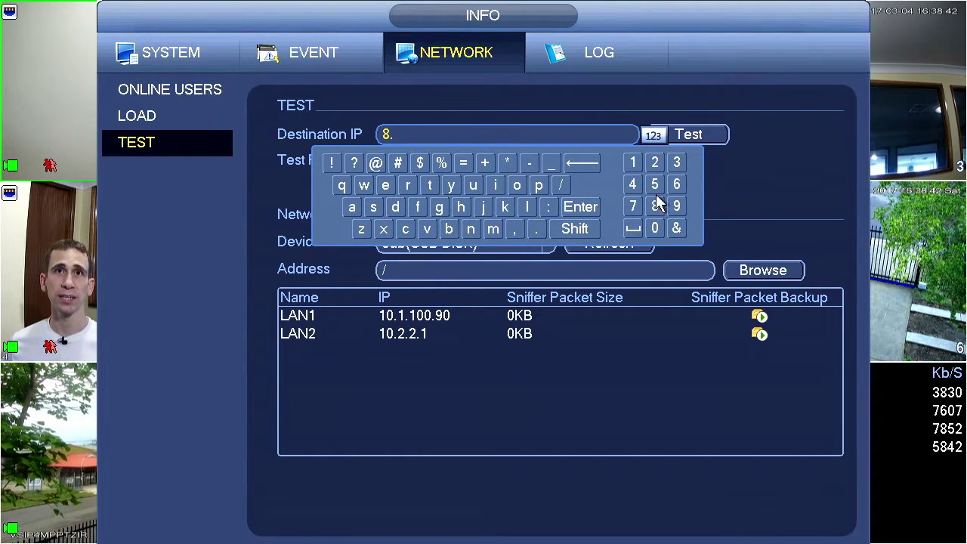
{"action": "left_click", "coordinate": [538, 230]}
{"action": "left_click", "coordinate": [655, 207]}
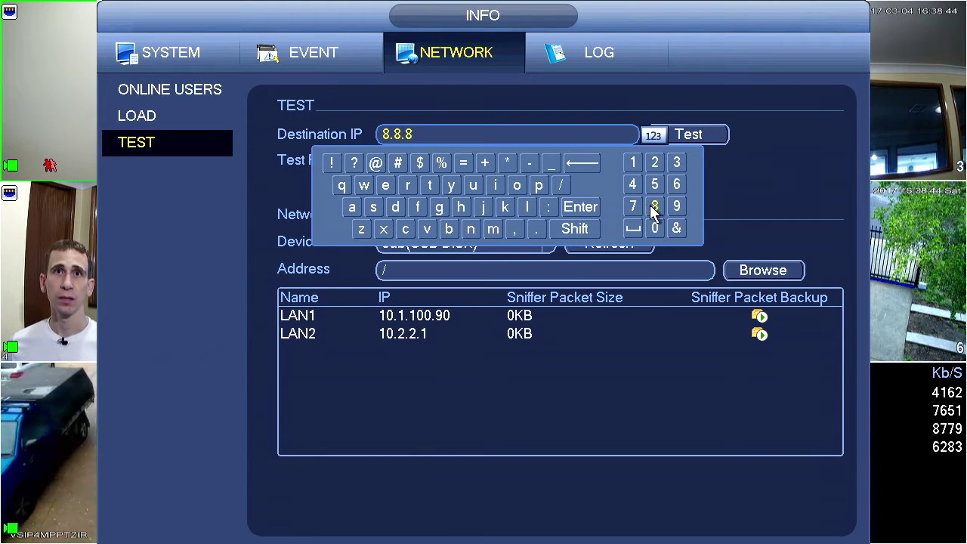
{"action": "left_click", "coordinate": [537, 230]}
{"action": "left_click", "coordinate": [655, 207]}
{"action": "left_click", "coordinate": [544, 115]}
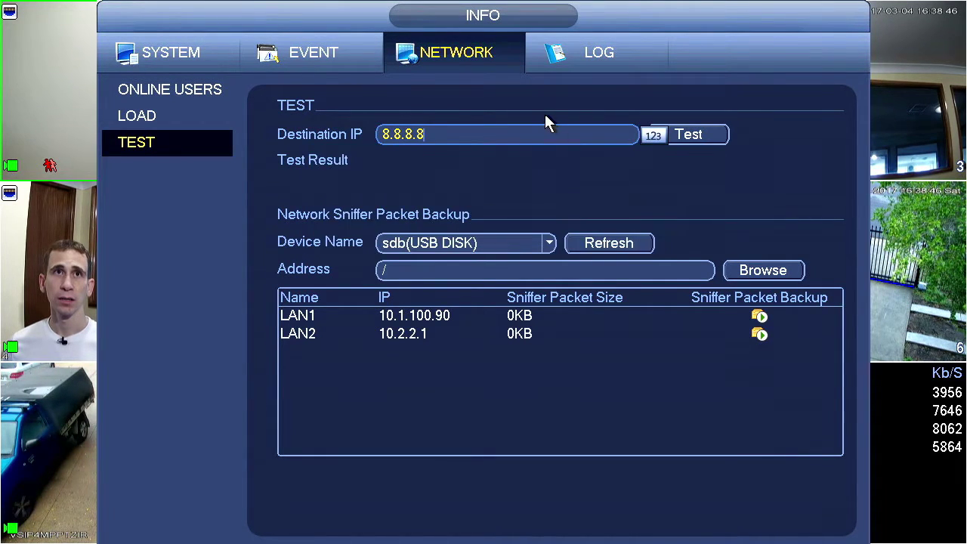
{"action": "left_click", "coordinate": [692, 136]}
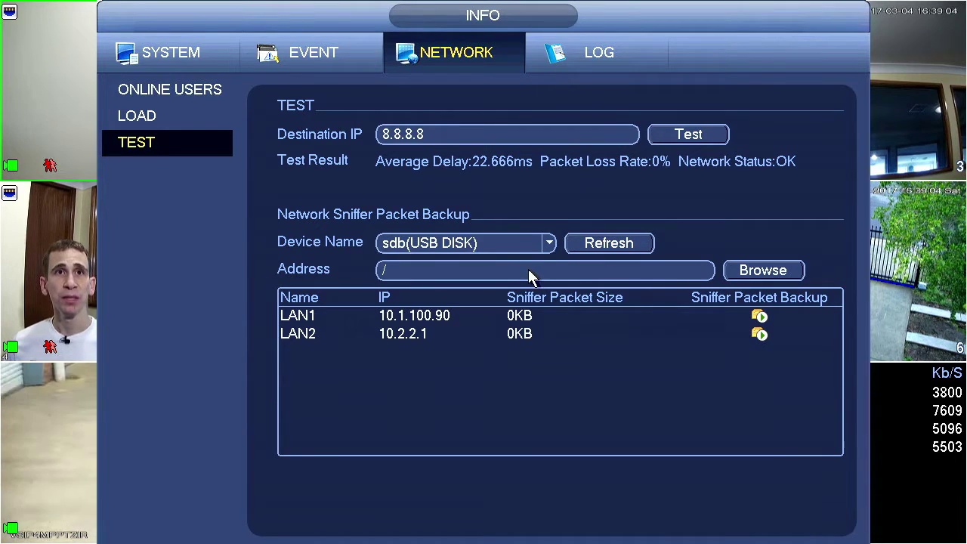
- Capture LAN1 traffic with the network sniffer to the sdb USB disk, then stop the packet backup
{"action": "left_click", "coordinate": [504, 243]}
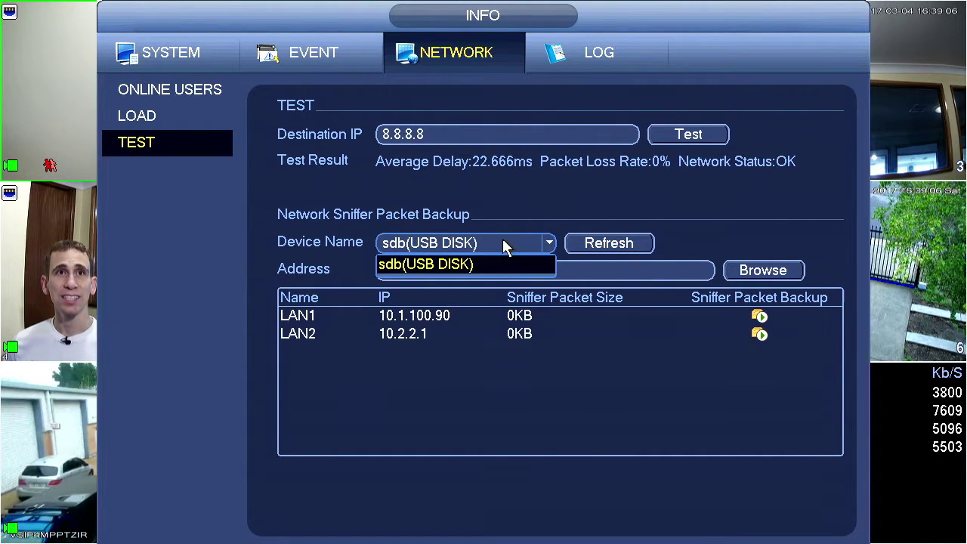
{"action": "left_click", "coordinate": [504, 243]}
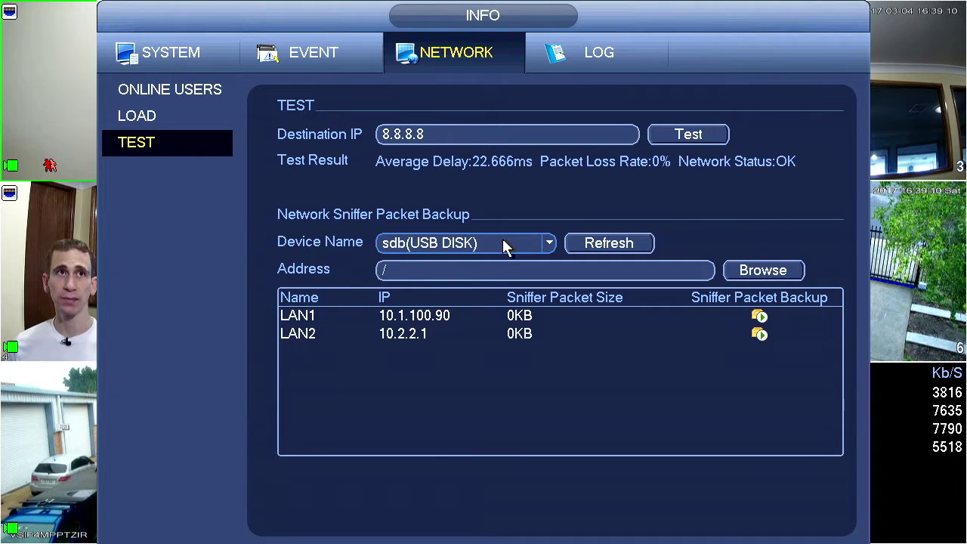
{"action": "left_click", "coordinate": [499, 317]}
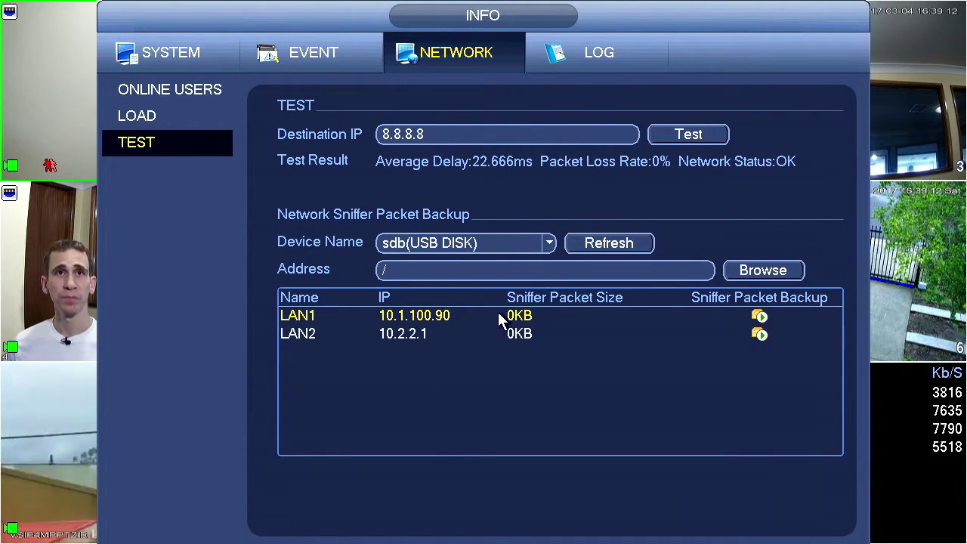
{"action": "left_click", "coordinate": [498, 318]}
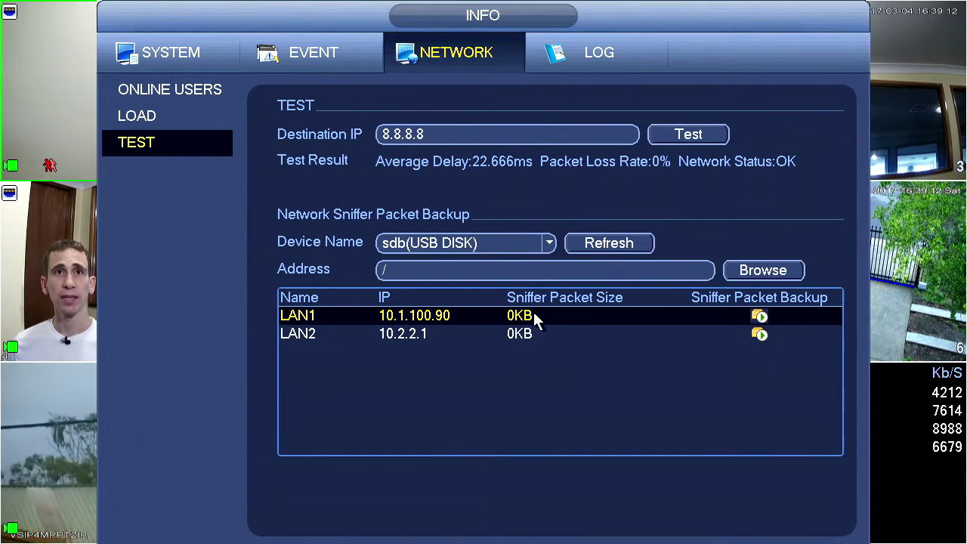
{"action": "left_click", "coordinate": [760, 317]}
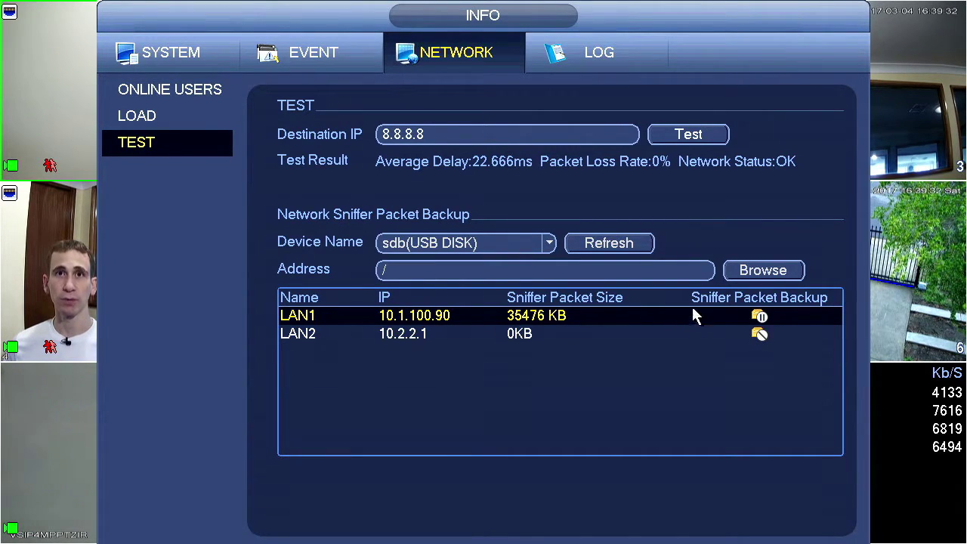
{"action": "left_click", "coordinate": [759, 317]}
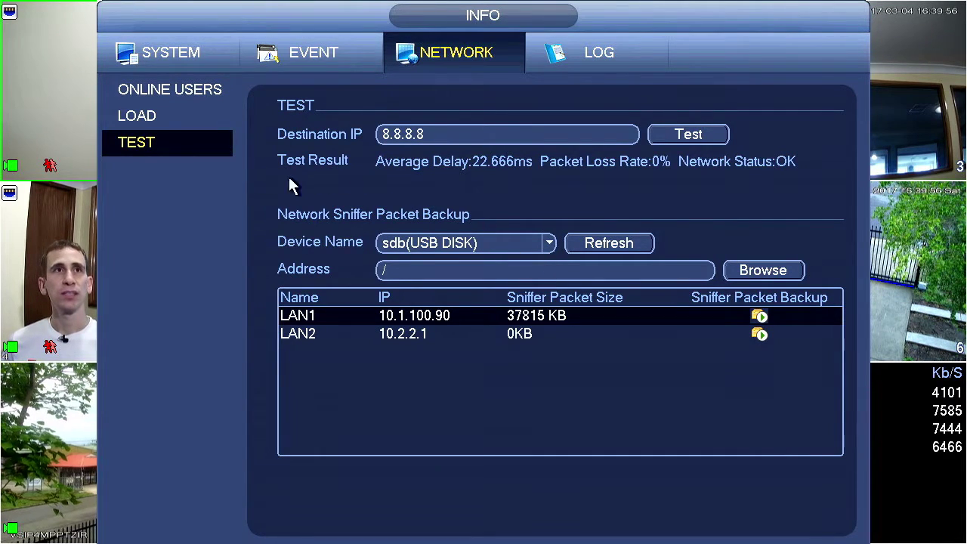
- Examine the first page of the recorder's log, including intrusion, camera offline, channel login and working HDD events
{"action": "left_click", "coordinate": [572, 54]}
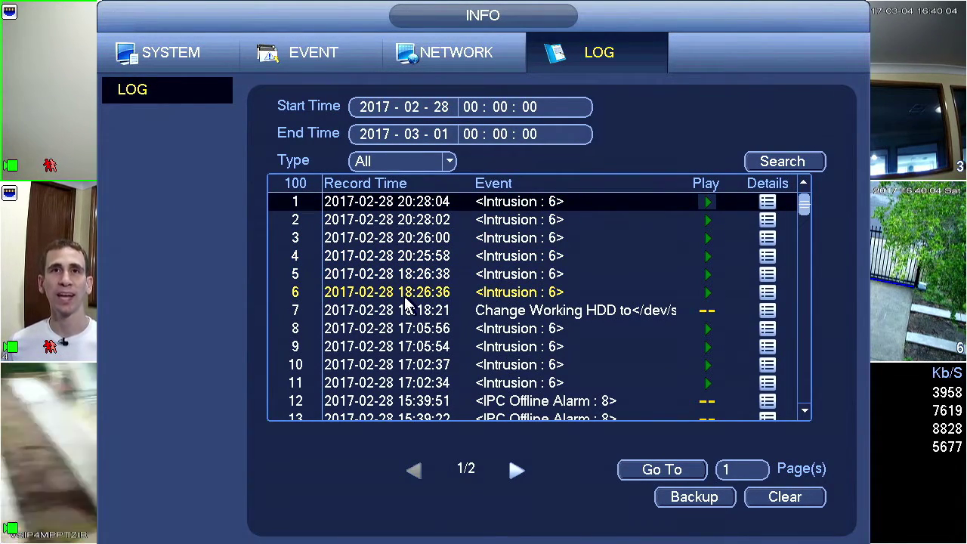
{"action": "scroll", "coordinate": [405, 306], "scroll_direction": "down", "scroll_amount": 1}
{"action": "scroll", "coordinate": [408, 303], "scroll_direction": "down", "scroll_amount": 1}
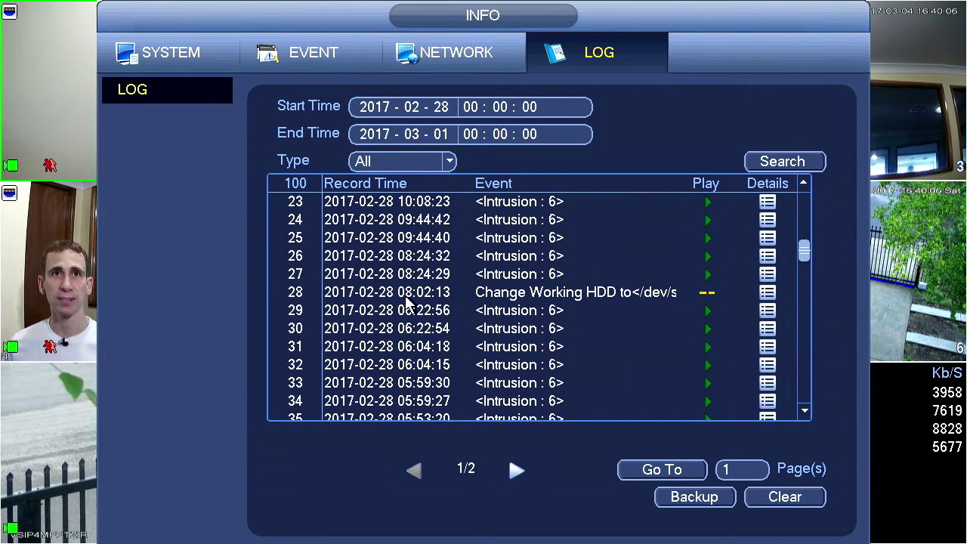
{"action": "scroll", "coordinate": [428, 276], "scroll_direction": "down", "scroll_amount": 5}
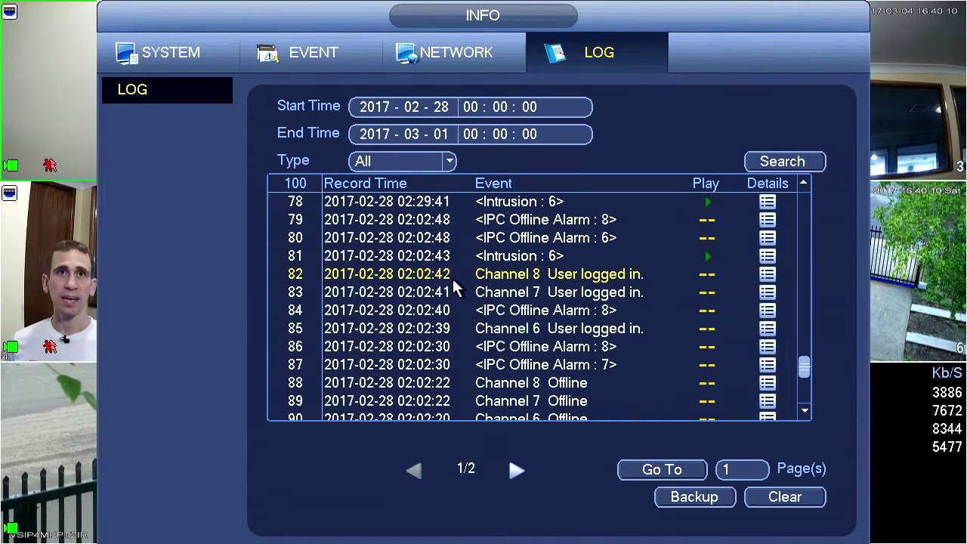
{"action": "left_click", "coordinate": [441, 309]}
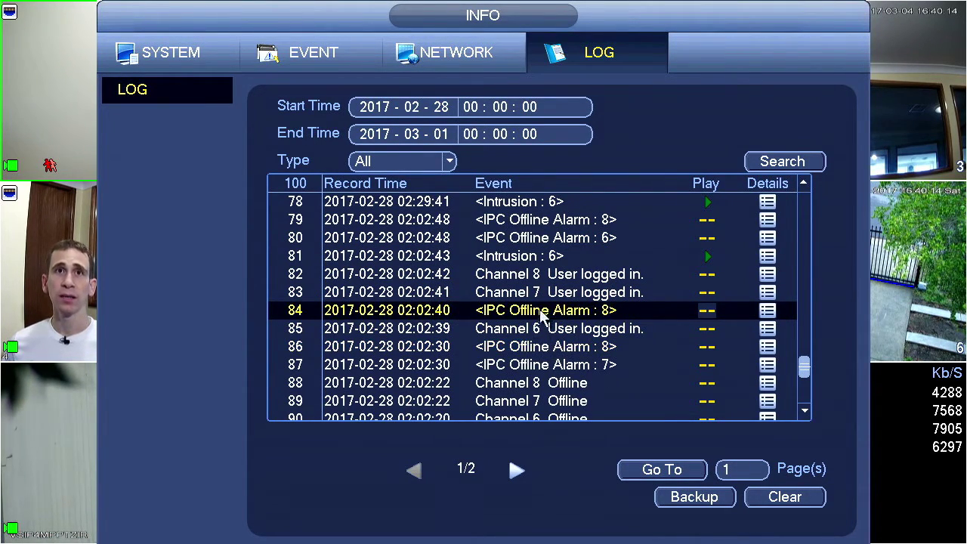
{"action": "scroll", "coordinate": [604, 321], "scroll_direction": "up", "scroll_amount": 4}
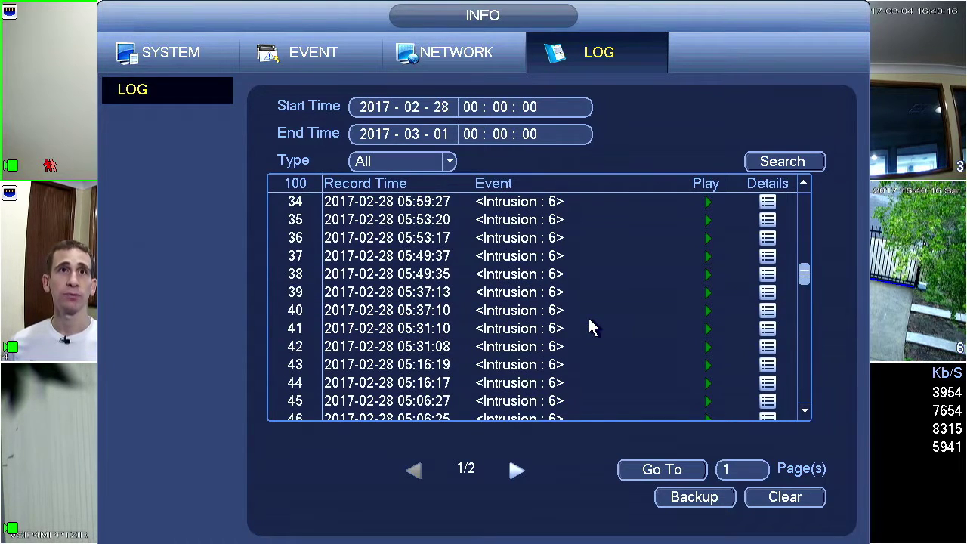
{"action": "left_click", "coordinate": [503, 274]}
{"action": "left_click", "coordinate": [531, 239]}
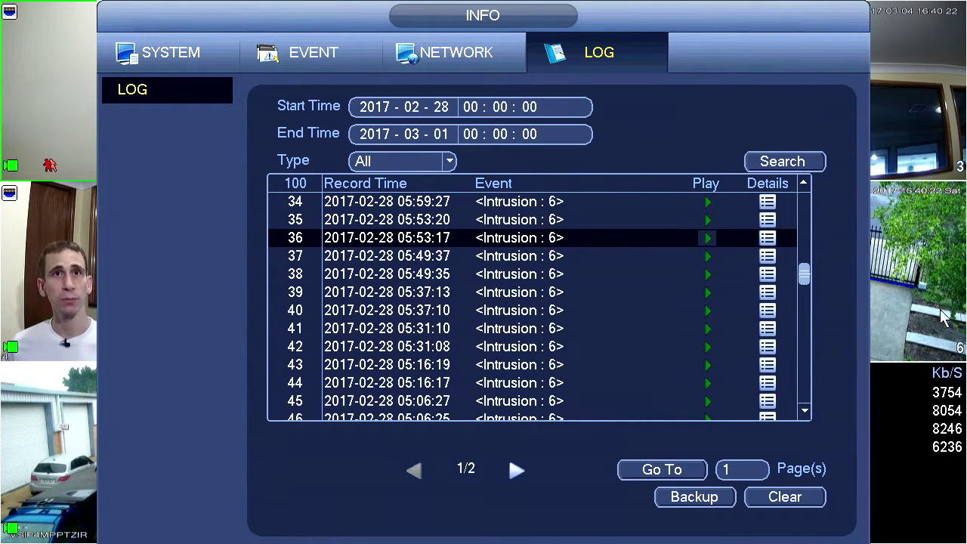
{"action": "scroll", "coordinate": [602, 309], "scroll_direction": "down", "scroll_amount": 10}
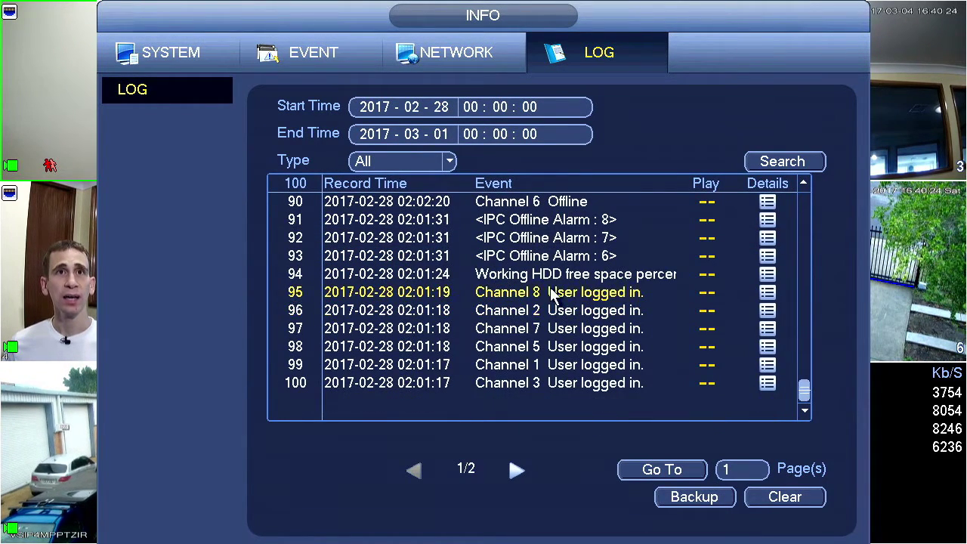
{"action": "left_click", "coordinate": [575, 349]}
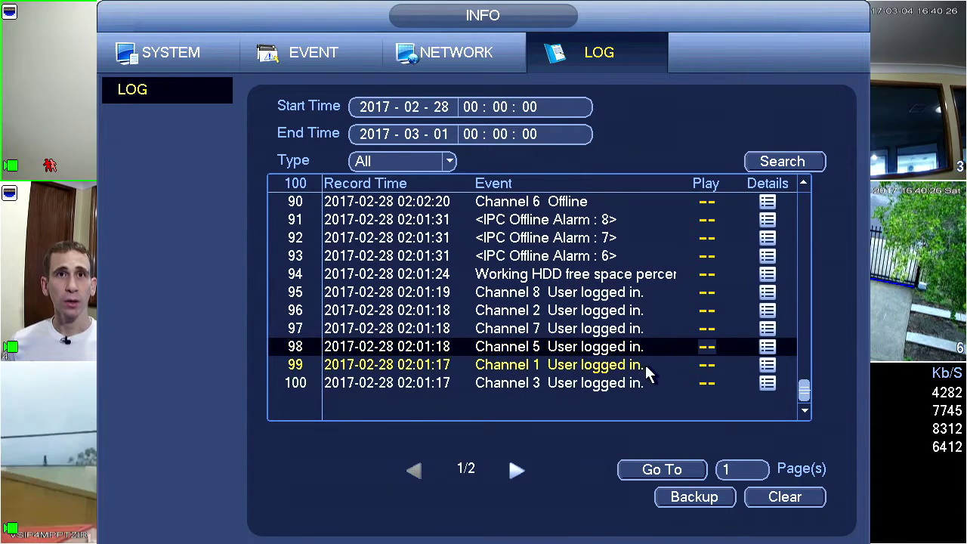
{"action": "left_click", "coordinate": [566, 329]}
{"action": "scroll", "coordinate": [544, 317], "scroll_direction": "up", "scroll_amount": 15}
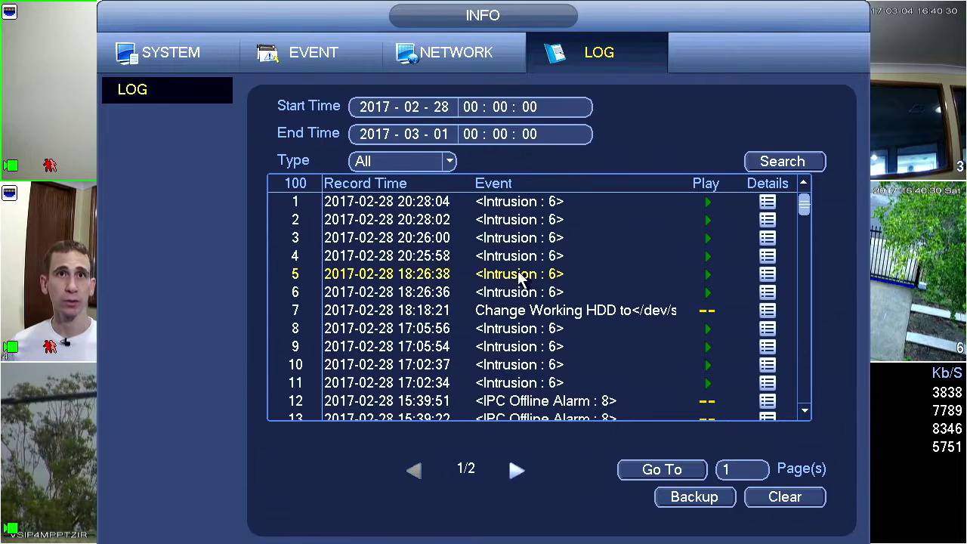
{"action": "left_click", "coordinate": [532, 312]}
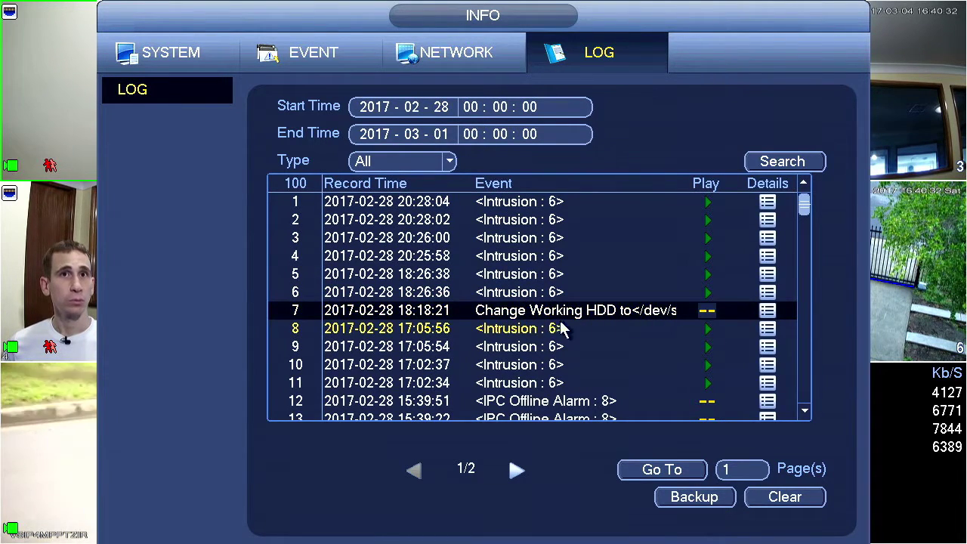
- Inspect the available log types and search the log with the type kept at All
{"action": "left_click", "coordinate": [444, 162]}
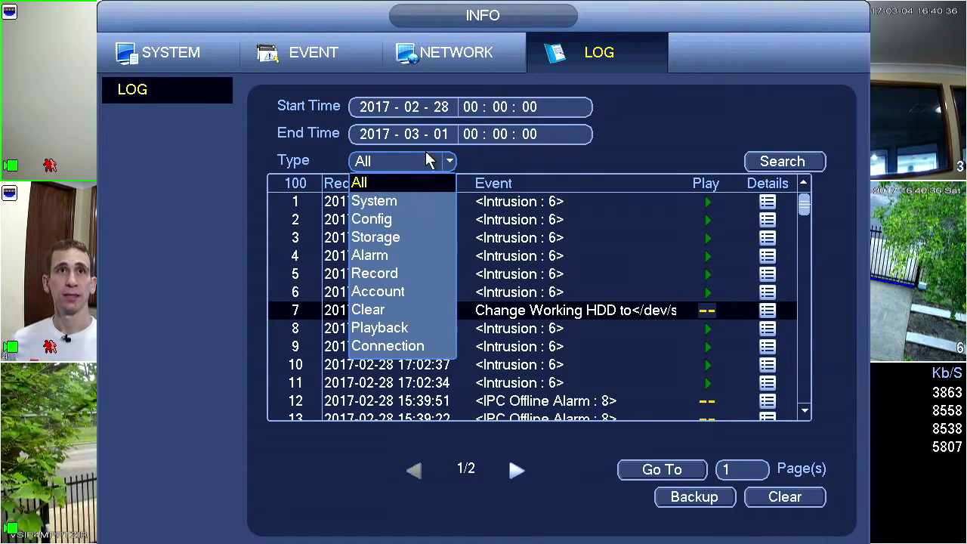
{"action": "left_click", "coordinate": [485, 145]}
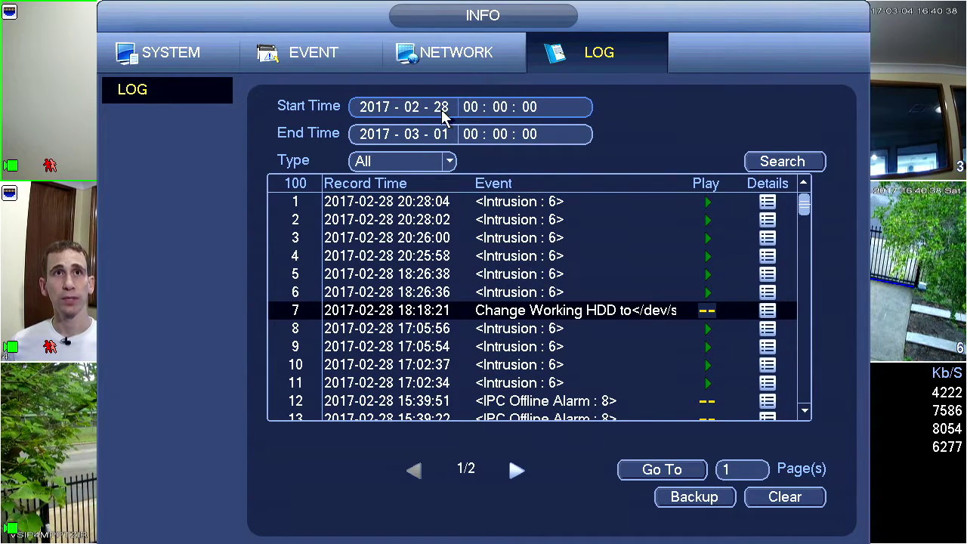
{"action": "left_click", "coordinate": [748, 168]}
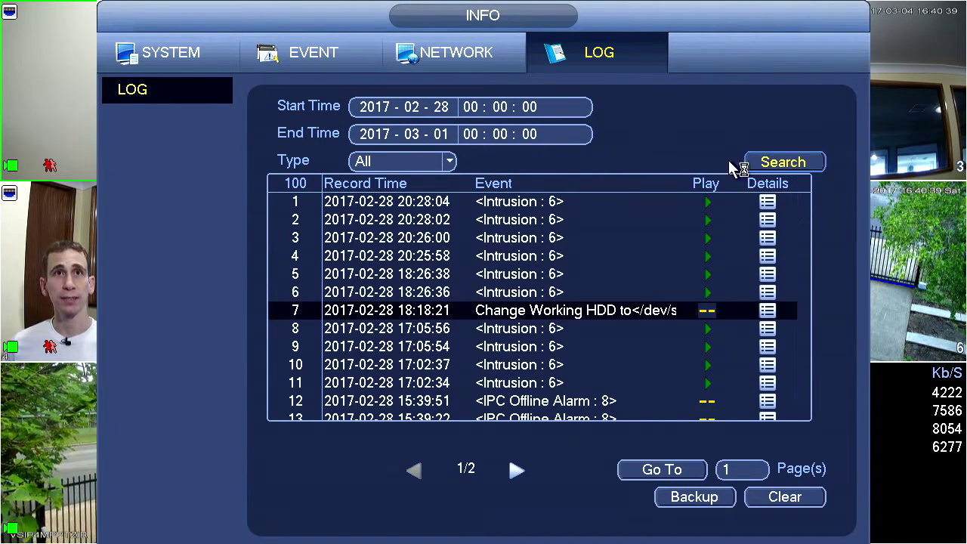
- Search the log from 2017-03-03 to 2017-03-04 and review the first page down to the saved configuration entries
{"action": "left_click", "coordinate": [444, 108]}
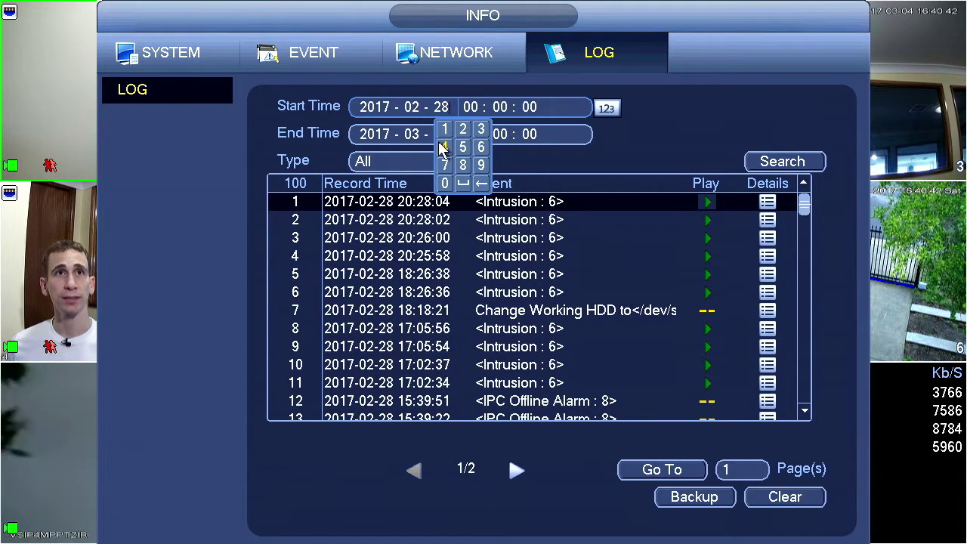
{"action": "left_click", "coordinate": [414, 108]}
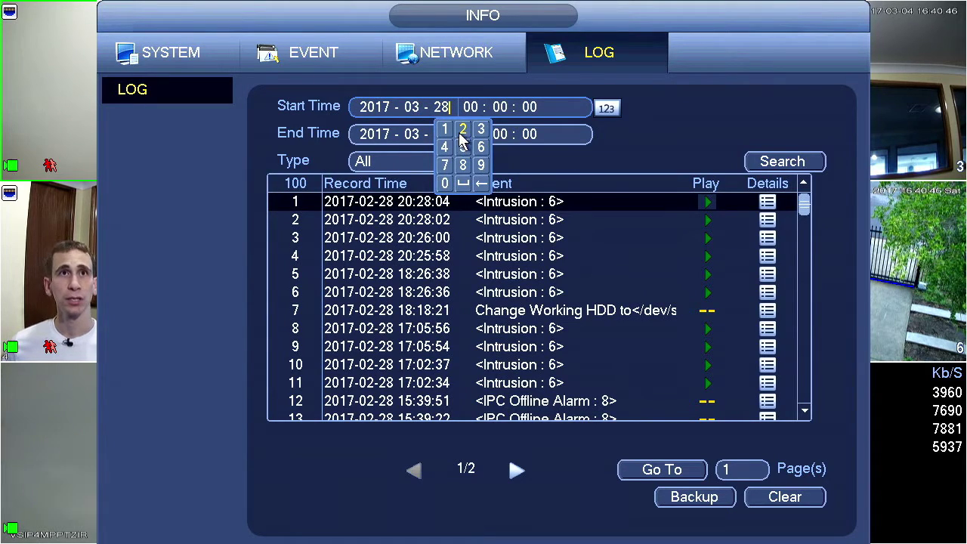
{"action": "left_click", "coordinate": [481, 129]}
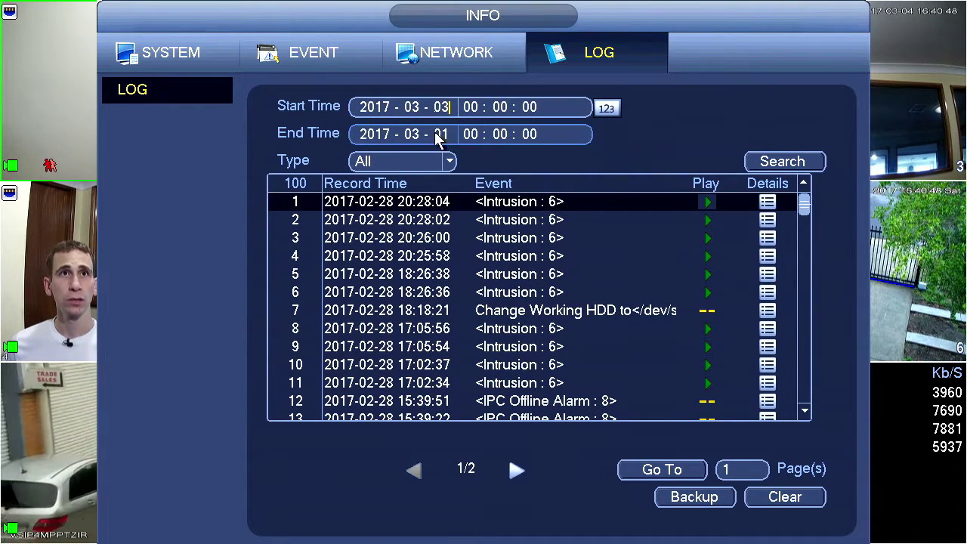
{"action": "left_click", "coordinate": [440, 139]}
{"action": "left_click", "coordinate": [446, 174]}
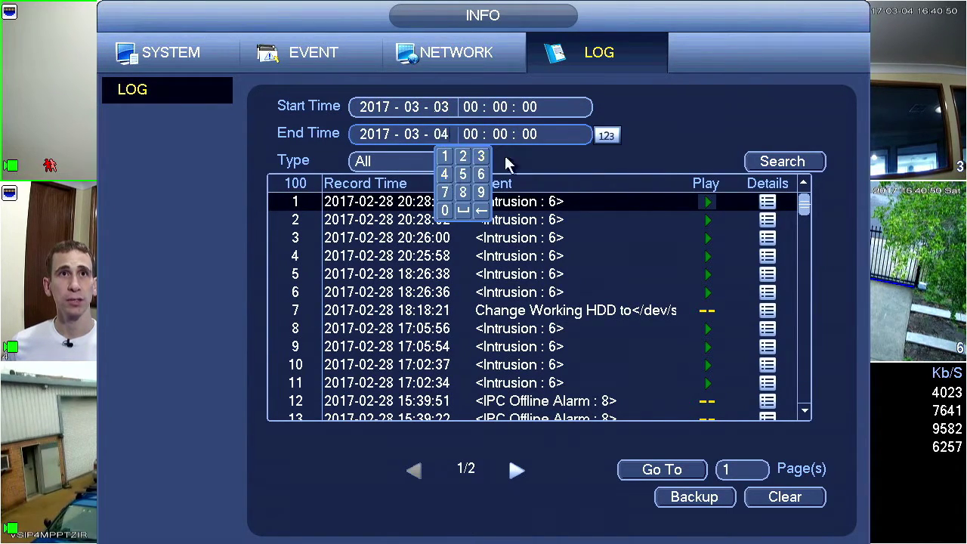
{"action": "left_click", "coordinate": [792, 161]}
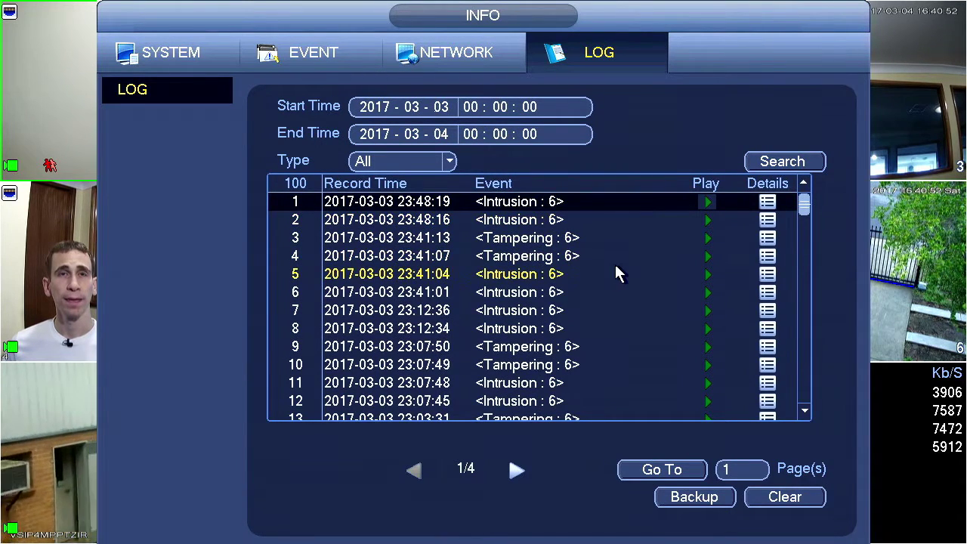
{"action": "left_click_drag", "start_coordinate": [805, 204], "coordinate": [807, 311]}
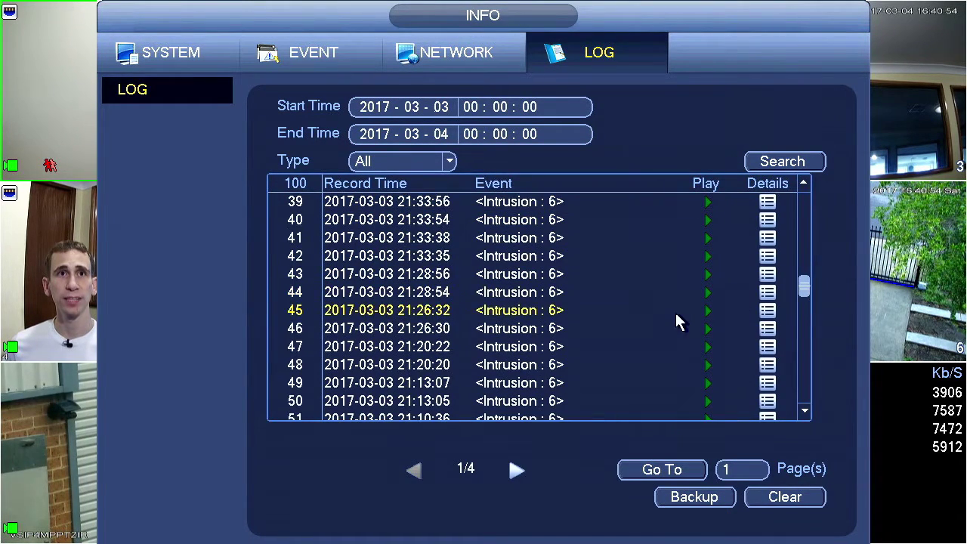
{"action": "scroll", "coordinate": [677, 322], "scroll_direction": "down", "scroll_amount": 5}
{"action": "left_click", "coordinate": [559, 331]}
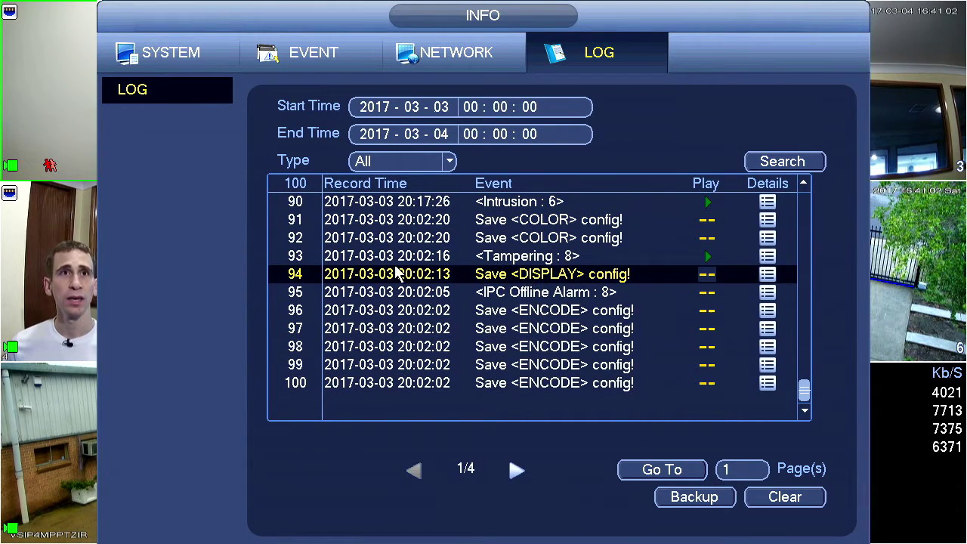
- Search the log for the Account type and review the user login and logout entries
{"action": "left_click", "coordinate": [431, 163]}
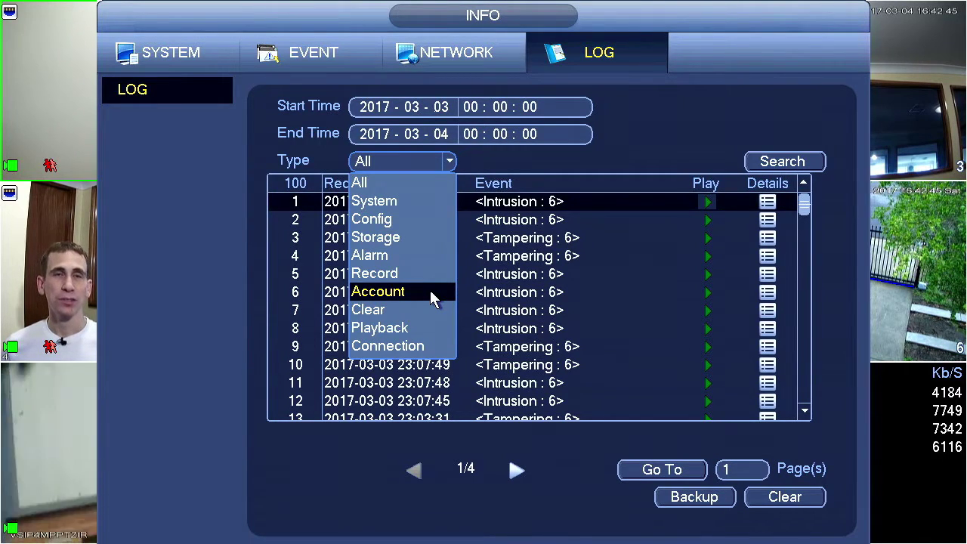
{"action": "left_click", "coordinate": [434, 296]}
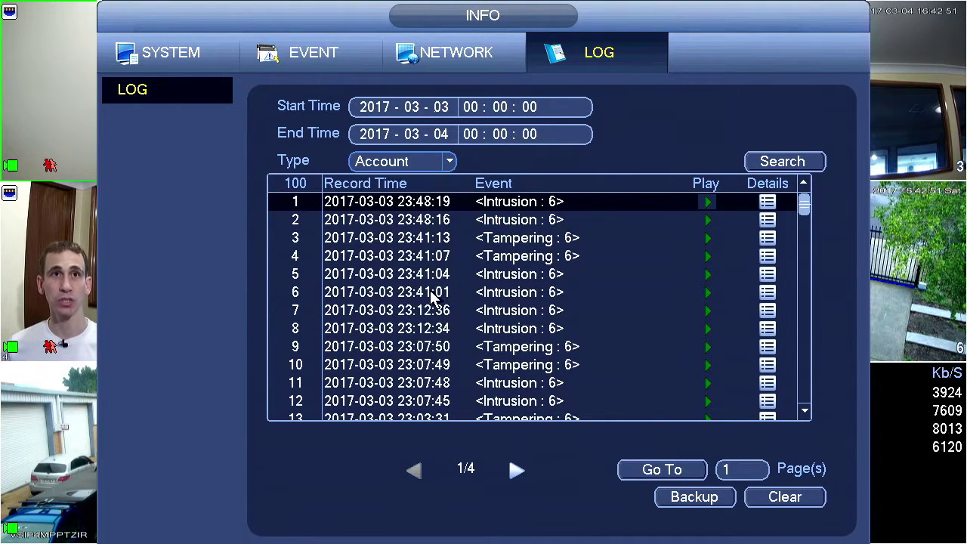
{"action": "left_click", "coordinate": [803, 164]}
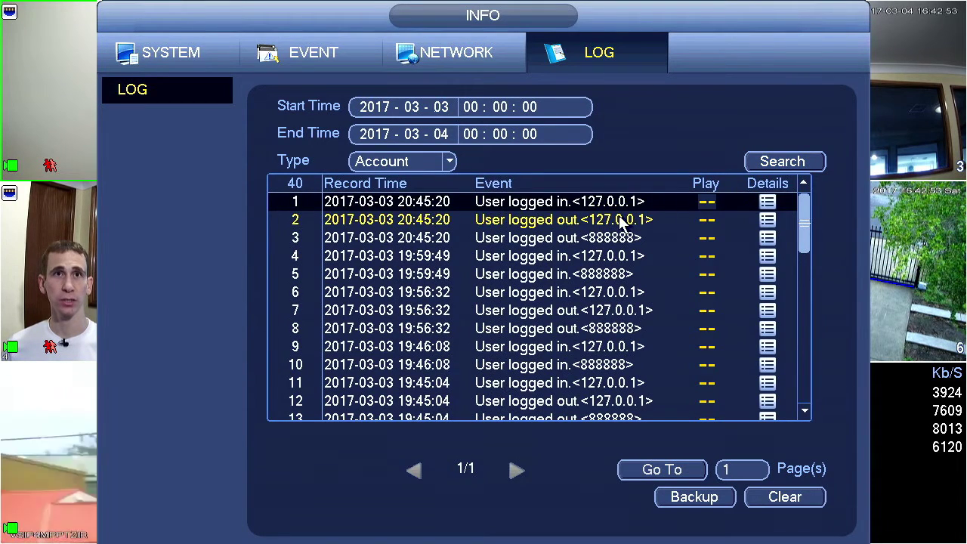
{"action": "scroll", "coordinate": [484, 333], "scroll_direction": "down", "scroll_amount": 3}
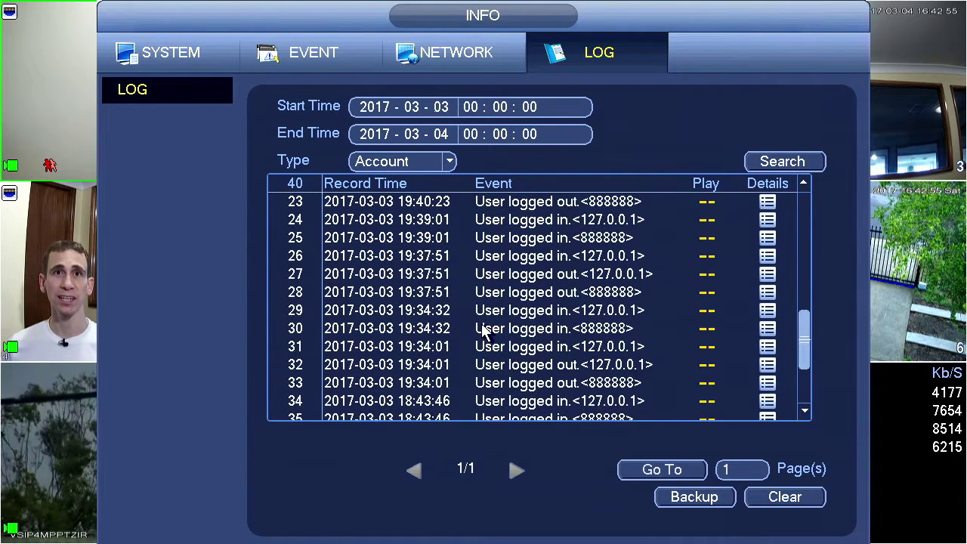
{"action": "left_click", "coordinate": [626, 311]}
{"action": "left_click", "coordinate": [609, 330]}
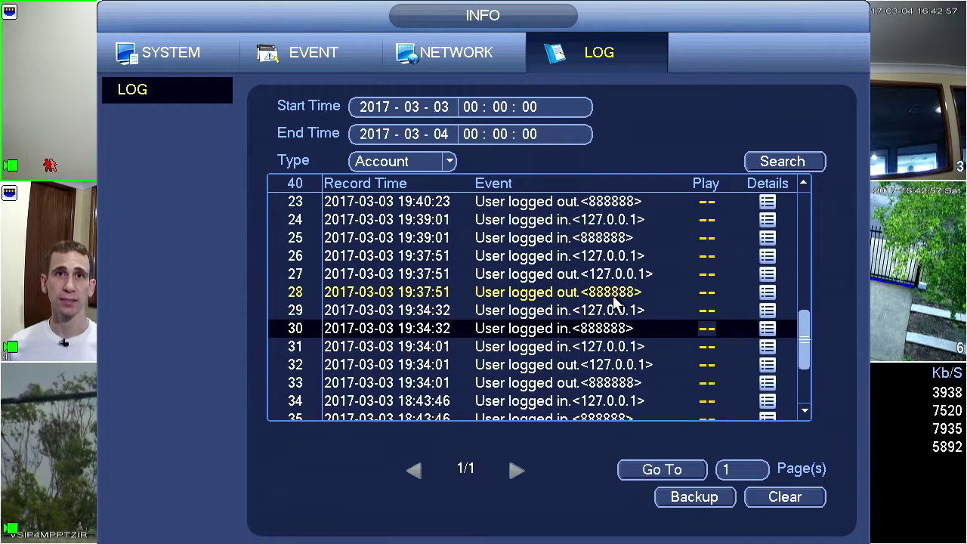
{"action": "left_click", "coordinate": [613, 316]}
{"action": "scroll", "coordinate": [604, 311], "scroll_direction": "up", "scroll_amount": 3}
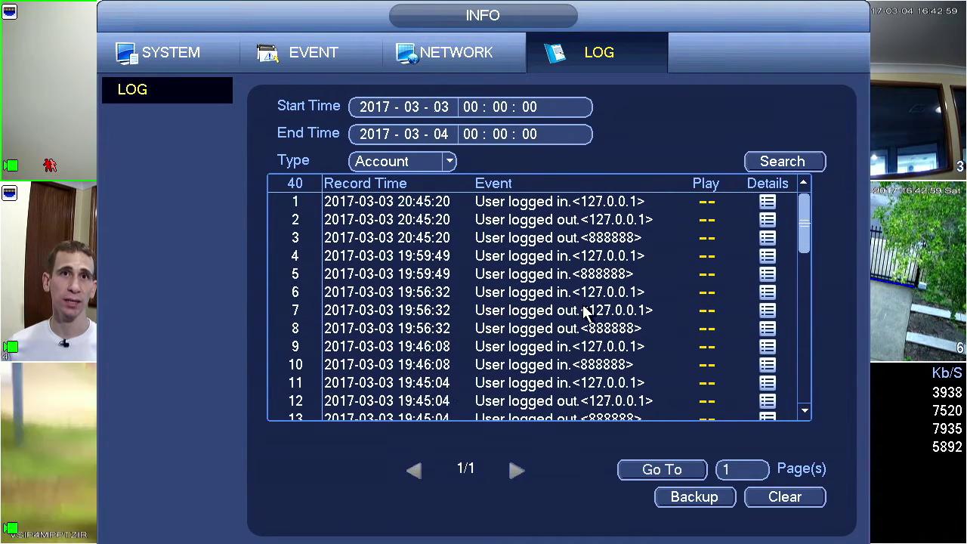
- Search the log for the Clear type over the same date range
{"action": "left_click", "coordinate": [447, 170]}
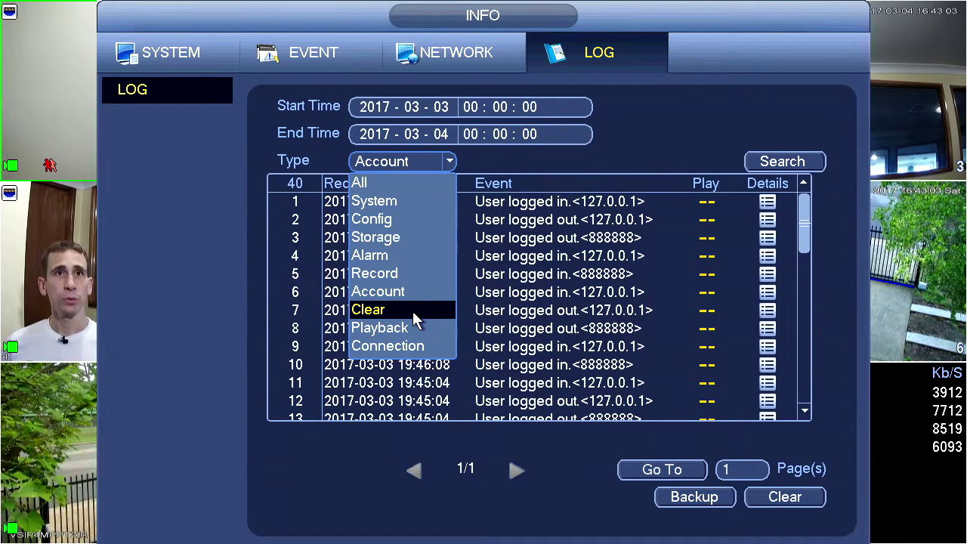
{"action": "left_click", "coordinate": [412, 311]}
{"action": "left_click", "coordinate": [776, 166]}
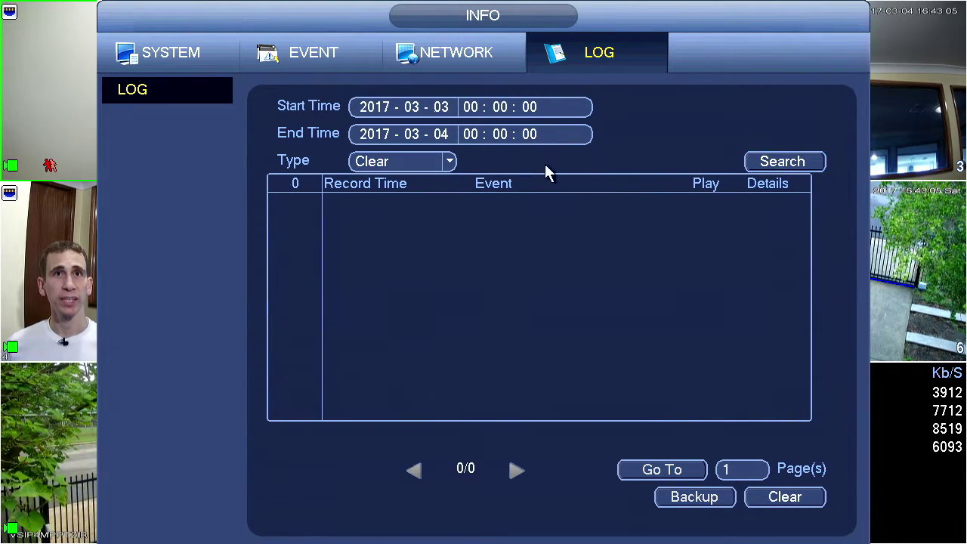
- Search the log for the Playback type and look through the listed playback entries
{"action": "left_click", "coordinate": [444, 169]}
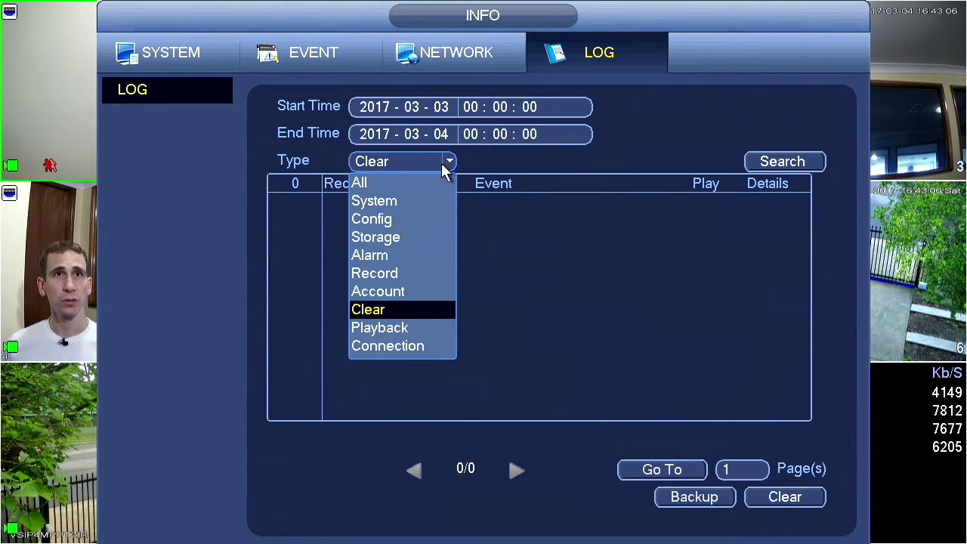
{"action": "left_click", "coordinate": [437, 328]}
{"action": "left_click", "coordinate": [749, 162]}
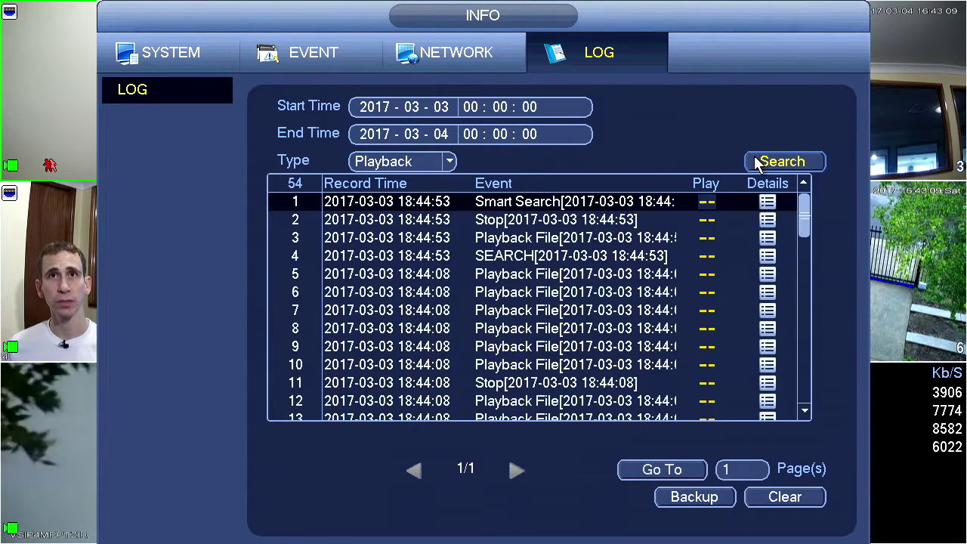
{"action": "scroll", "coordinate": [616, 264], "scroll_direction": "down", "scroll_amount": 10}
{"action": "scroll", "coordinate": [597, 283], "scroll_direction": "up", "scroll_amount": 10}
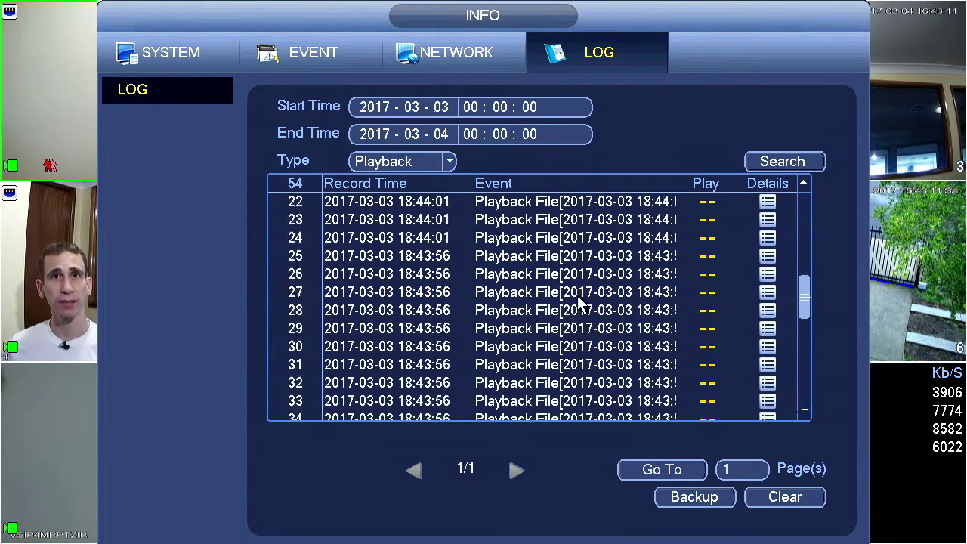
{"action": "left_click", "coordinate": [608, 222]}
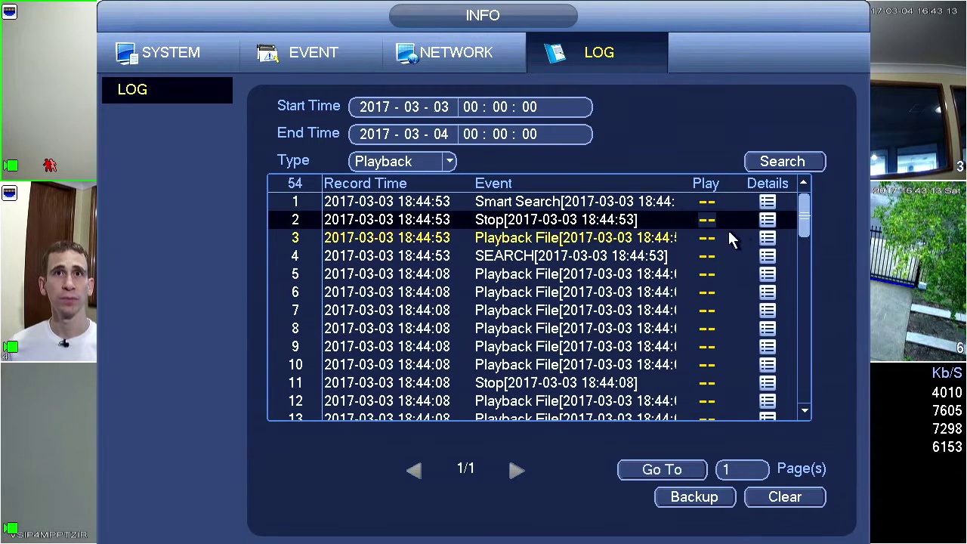
- Search the log for the Connection type over the same date range
{"action": "left_click", "coordinate": [408, 161]}
{"action": "left_click", "coordinate": [393, 346]}
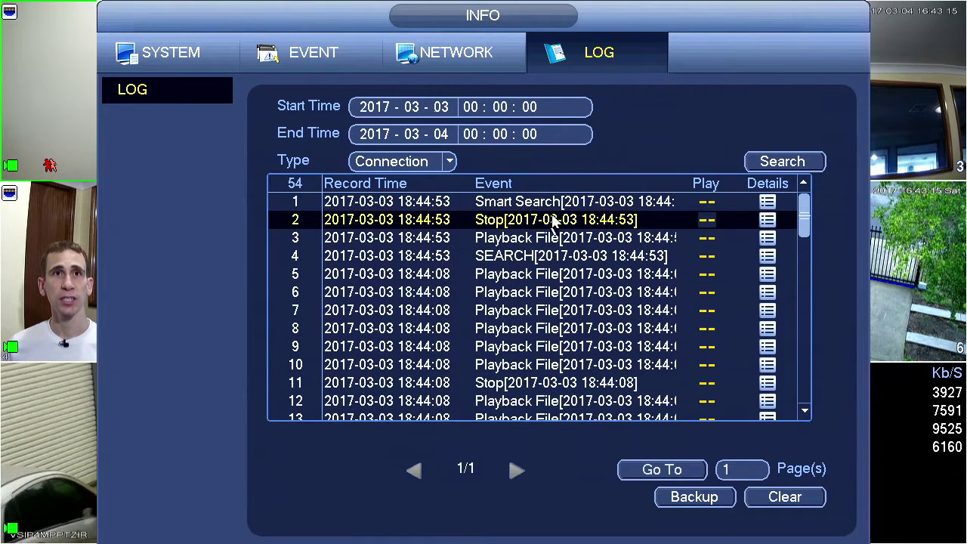
{"action": "left_click", "coordinate": [769, 168]}
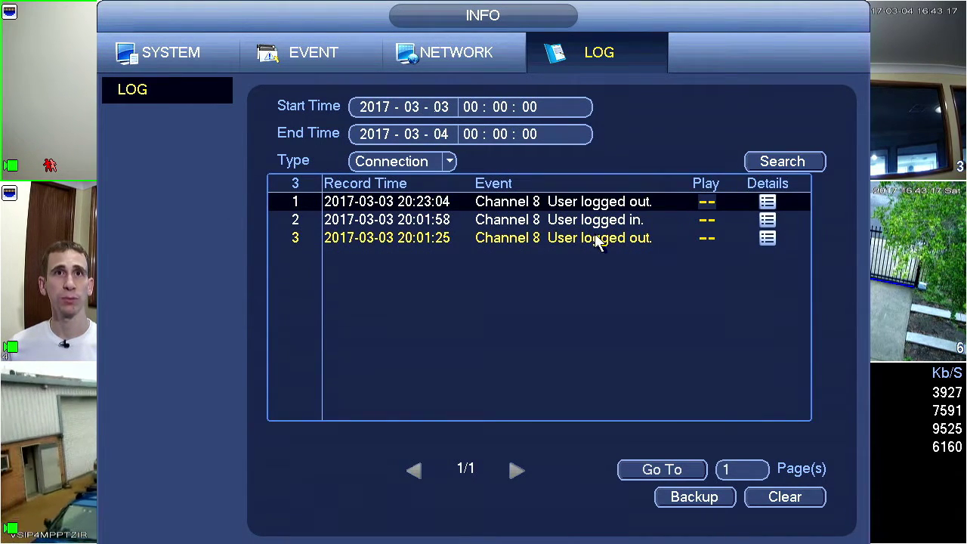
- Search the log for the Playback type again and open the detailed information of the first entry
{"action": "left_click", "coordinate": [413, 165]}
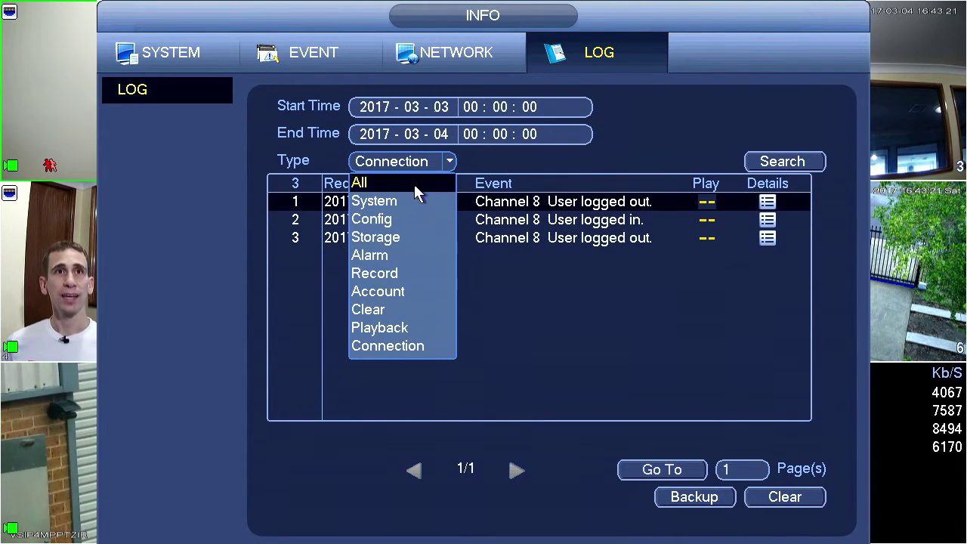
{"action": "left_click", "coordinate": [380, 328]}
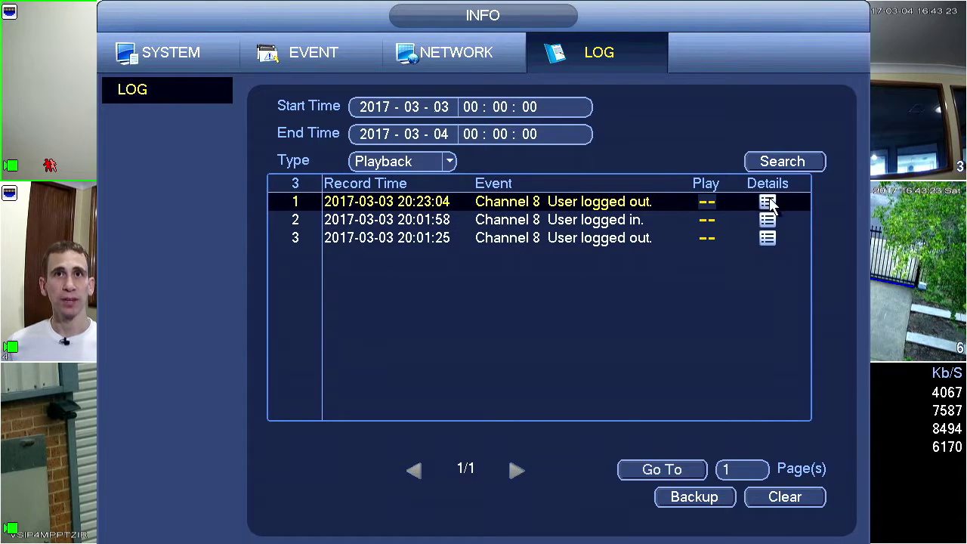
{"action": "left_click", "coordinate": [790, 163]}
{"action": "left_click", "coordinate": [768, 203]}
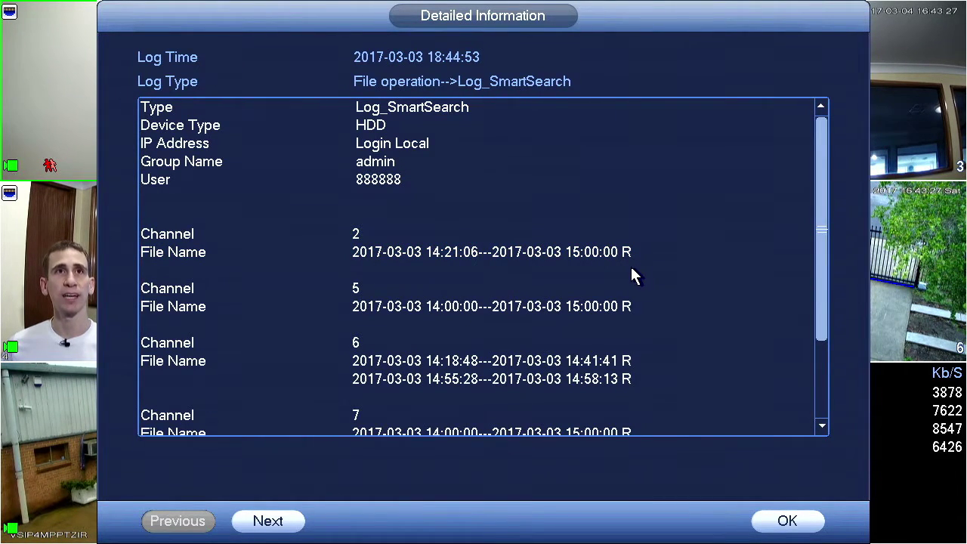
- Review the Smart Search entry's details, including the recorded files per channel, the group name, the user and the channel 2 file
{"action": "scroll", "coordinate": [632, 269], "scroll_direction": "down", "scroll_amount": 3}
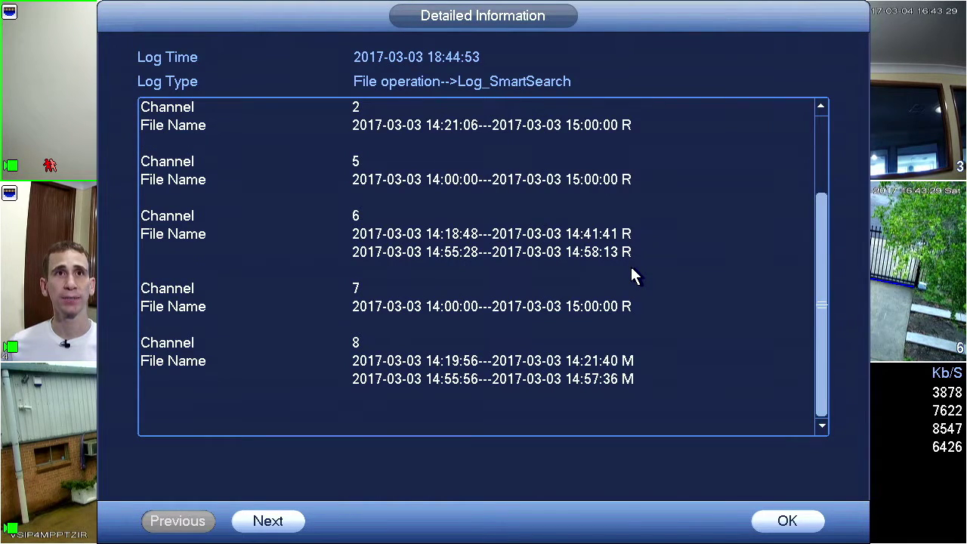
{"action": "left_click", "coordinate": [515, 362]}
{"action": "left_click", "coordinate": [479, 379]}
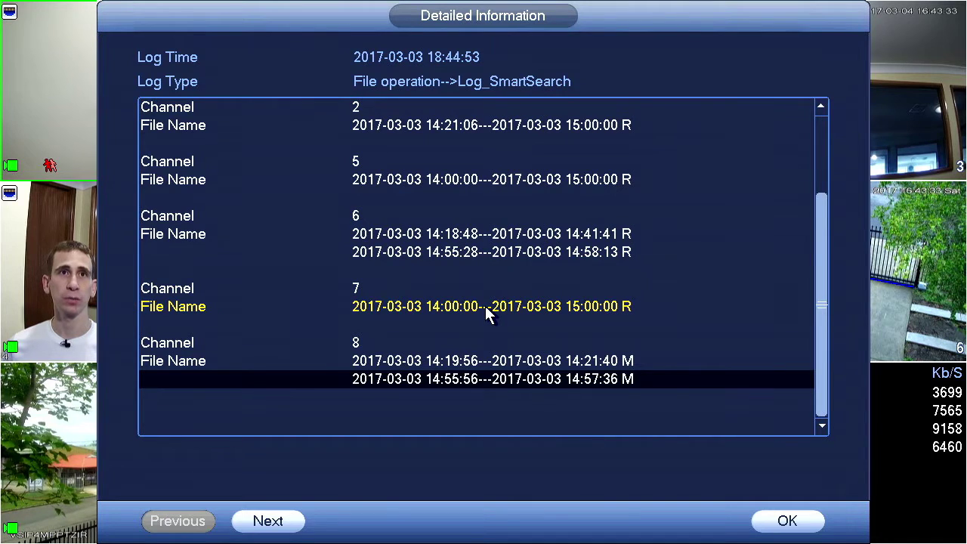
{"action": "scroll", "coordinate": [484, 304], "scroll_direction": "up", "scroll_amount": 3}
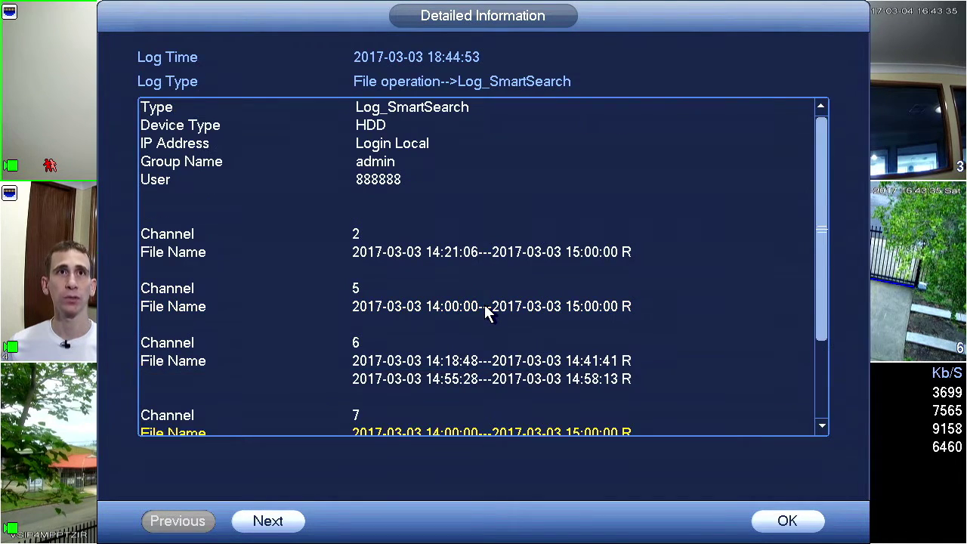
{"action": "left_click", "coordinate": [374, 161]}
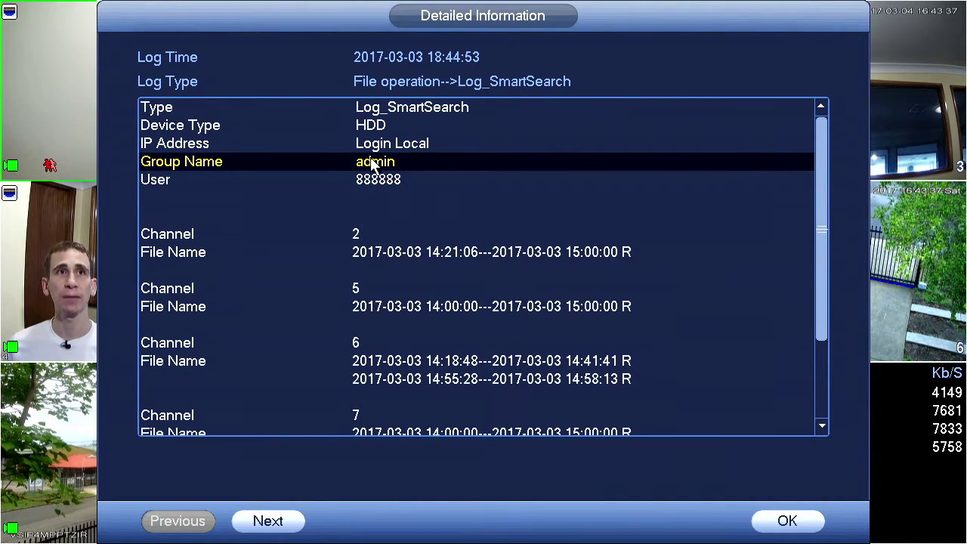
{"action": "left_click", "coordinate": [380, 179]}
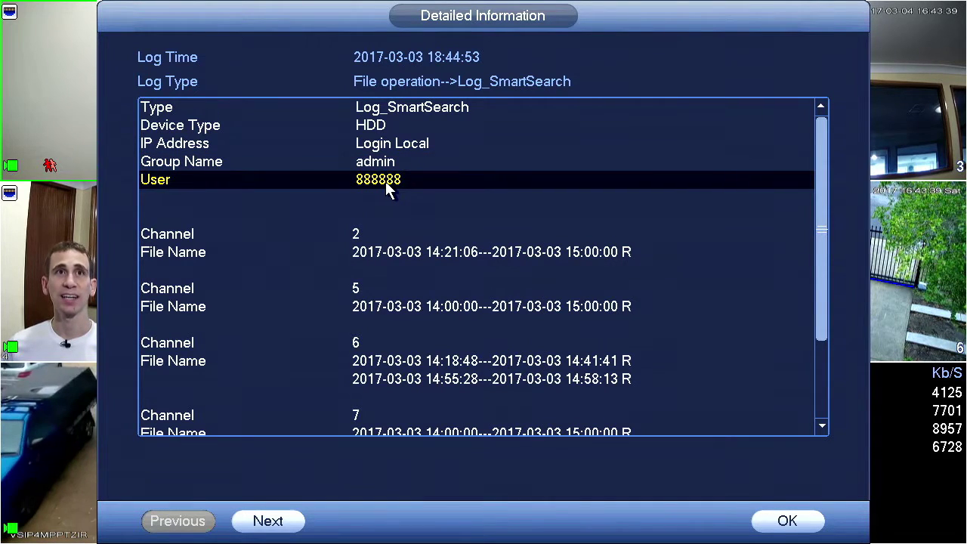
{"action": "left_click", "coordinate": [409, 258]}
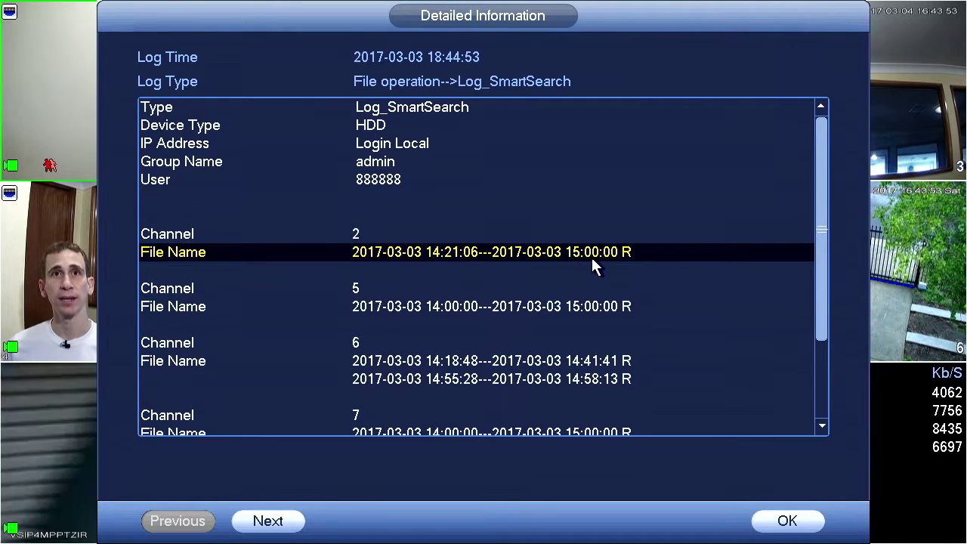
- Step forward through the details of the following playback log entries and return to the log list
{"action": "left_click", "coordinate": [294, 521]}
{"action": "left_click", "coordinate": [294, 520]}
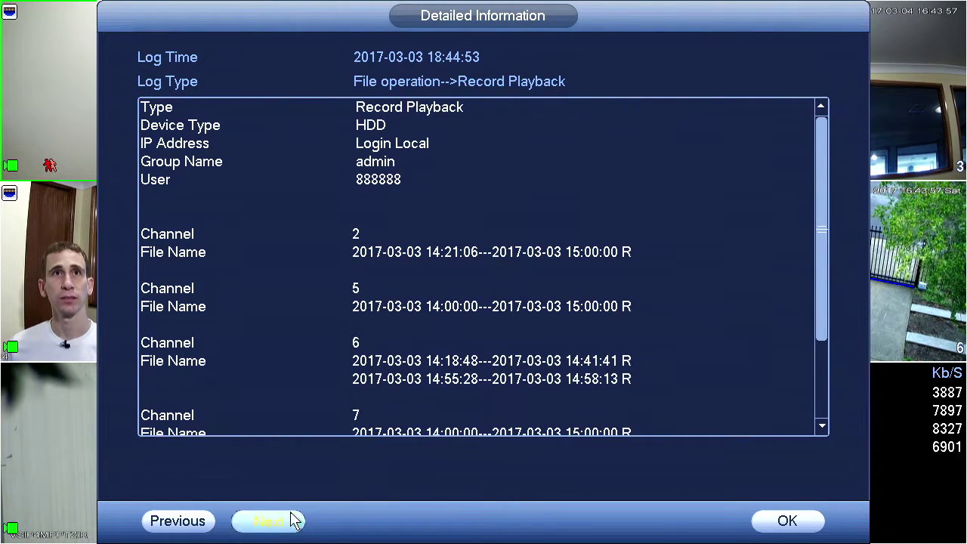
{"action": "left_click", "coordinate": [294, 520]}
{"action": "left_click", "coordinate": [294, 520]}
{"action": "left_click", "coordinate": [294, 520]}
{"action": "left_click", "coordinate": [294, 520]}
{"action": "left_click", "coordinate": [294, 520]}
{"action": "right_click", "coordinate": [476, 226]}
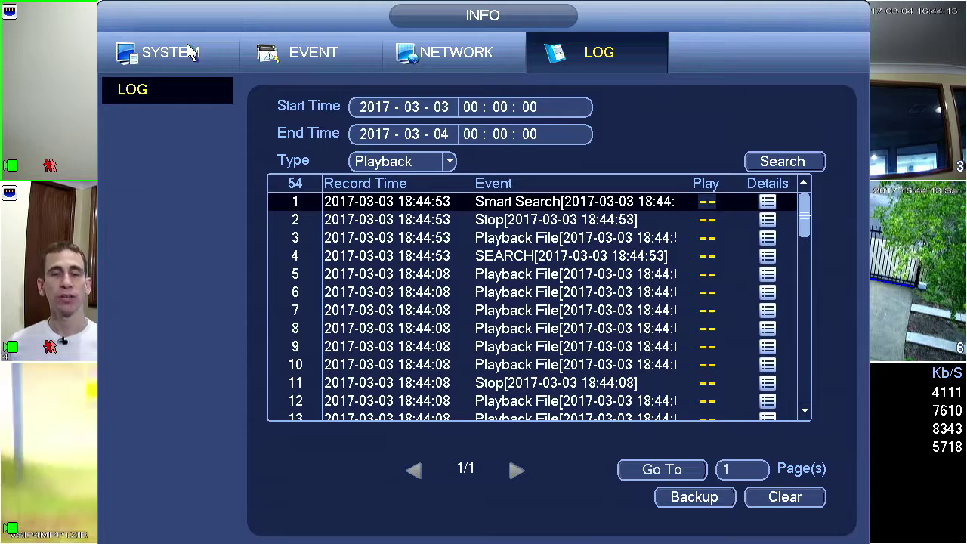
- Leave the Info section for the live view and show channel 1 full screen
{"action": "right_click", "coordinate": [183, 85]}
{"action": "right_click", "coordinate": [80, 107]}
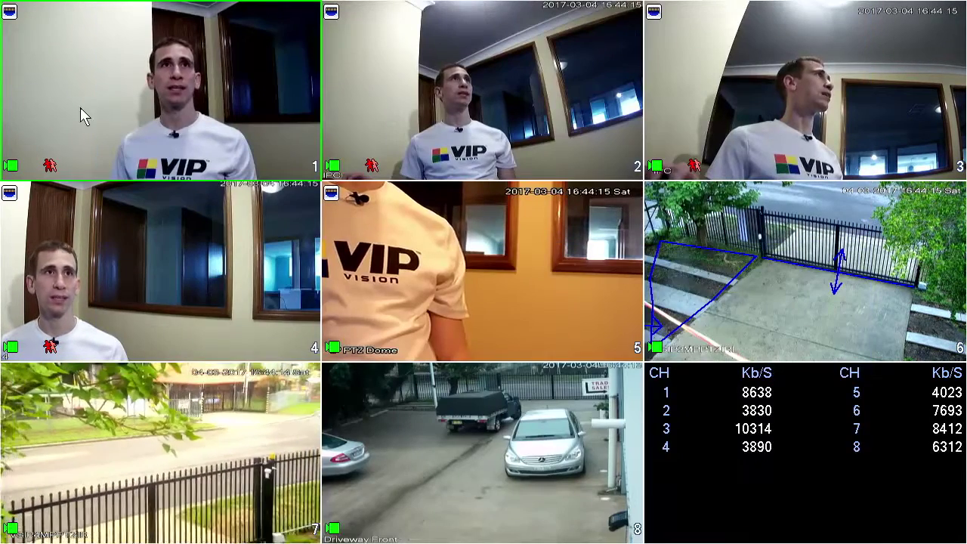
{"action": "double_click", "coordinate": [81, 107]}
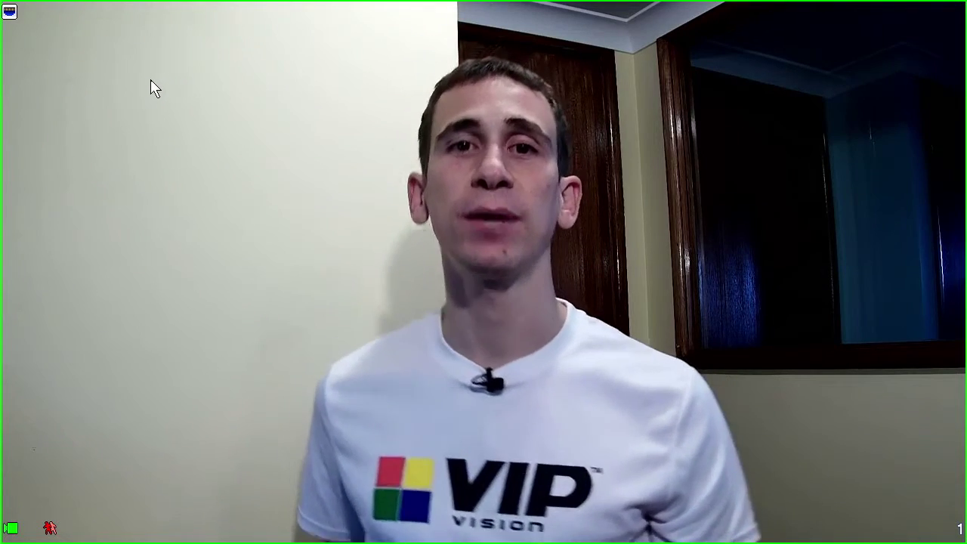